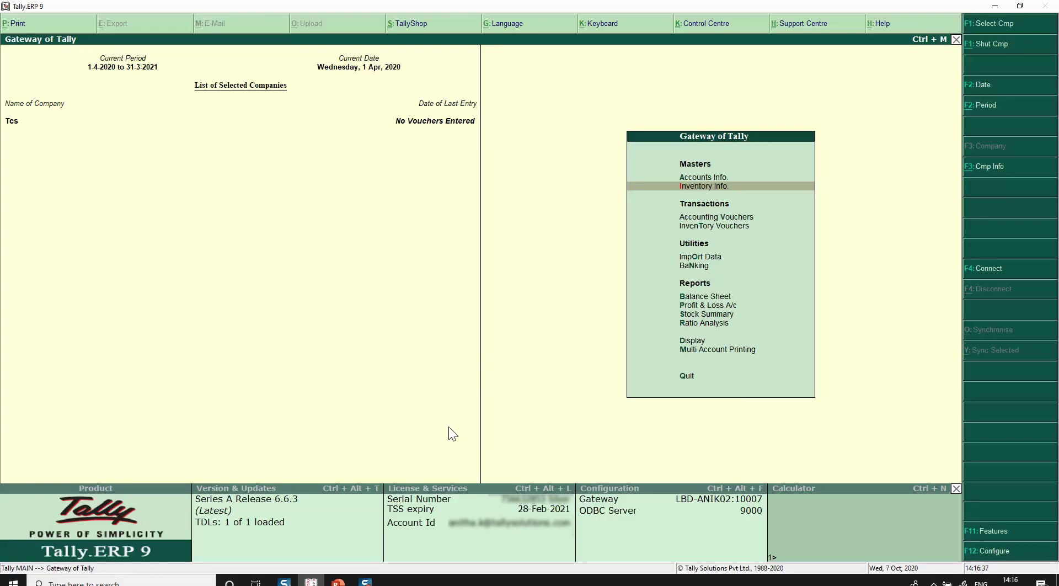
# Start a new sales voucher with STATE BANK OF INDIA as the party
pyautogui.press('v')
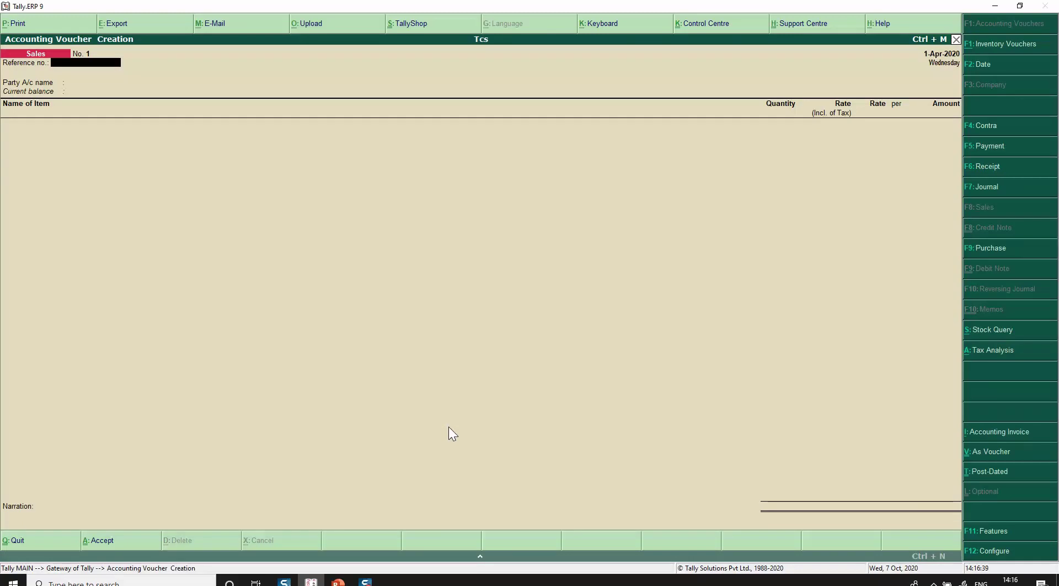
pyautogui.press('Return')
pyautogui.press('Down')
pyautogui.press('Down')
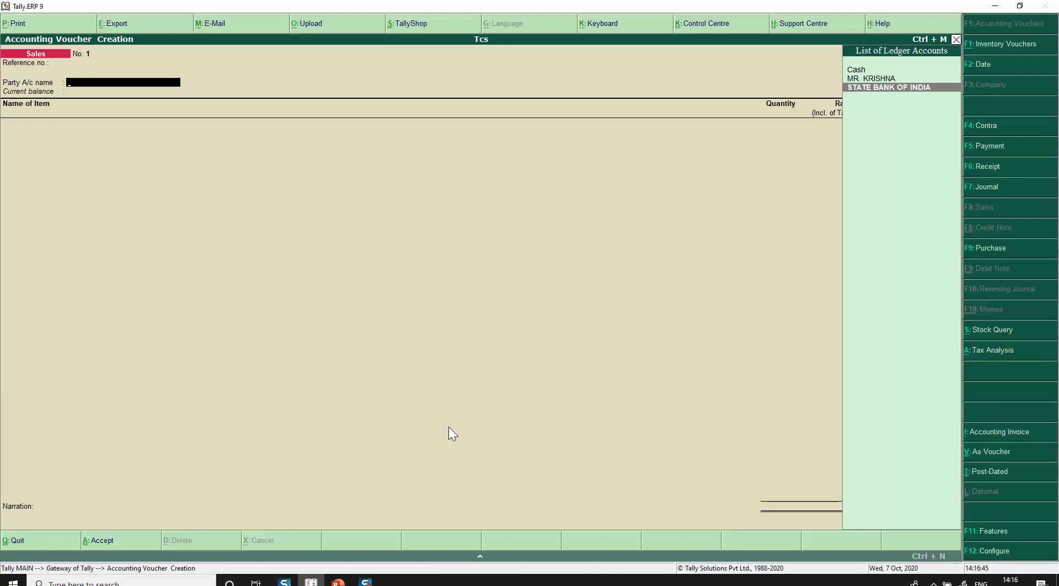
pyautogui.press('Return')
pyautogui.press('Return')
pyautogui.hotkey('ctrl', 'a')
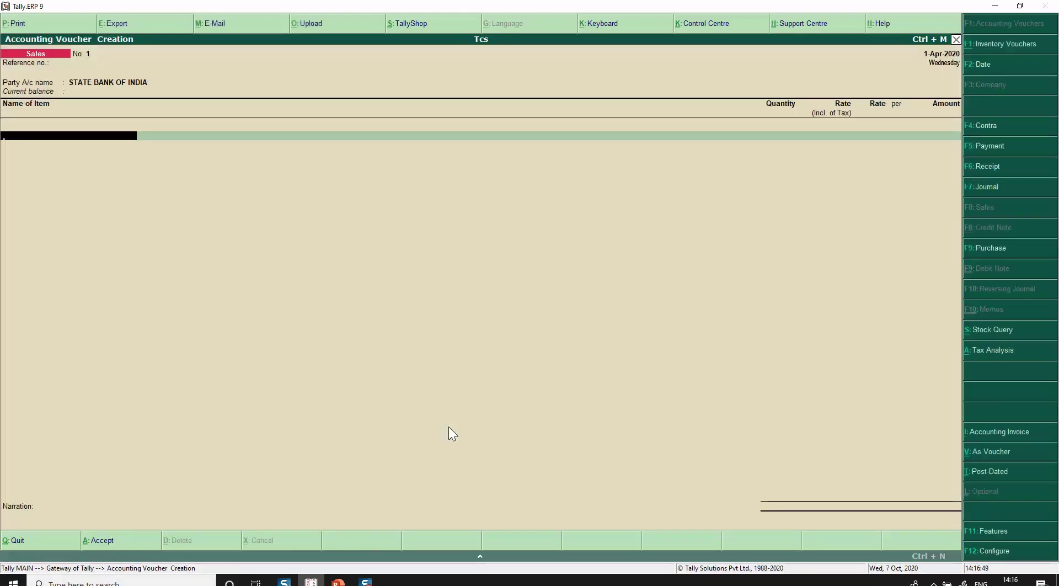
# Add the GOODS item with quantity 100 at a rate of 5,000
pyautogui.press('Down')
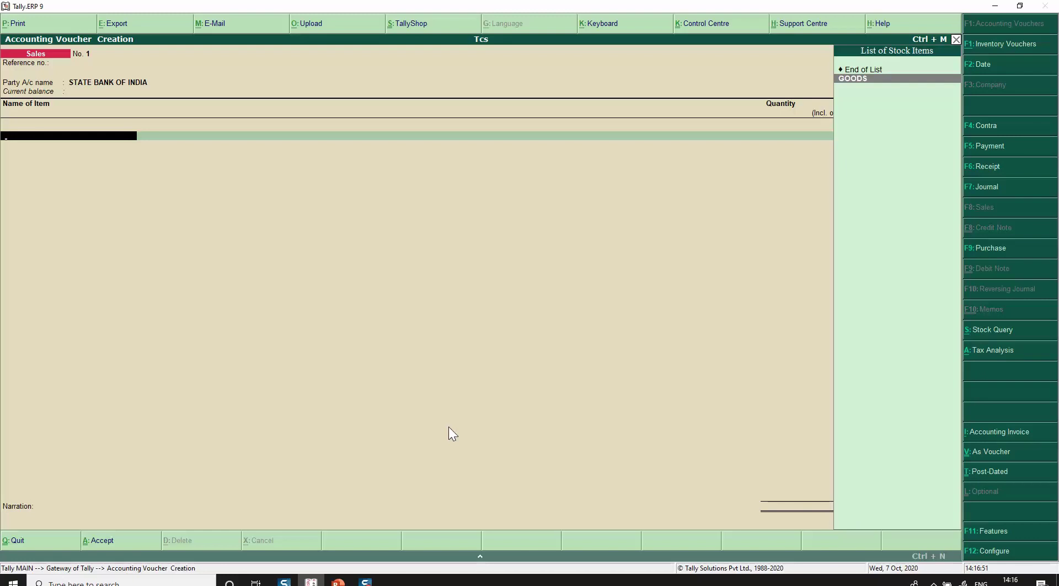
pyautogui.press('Return')
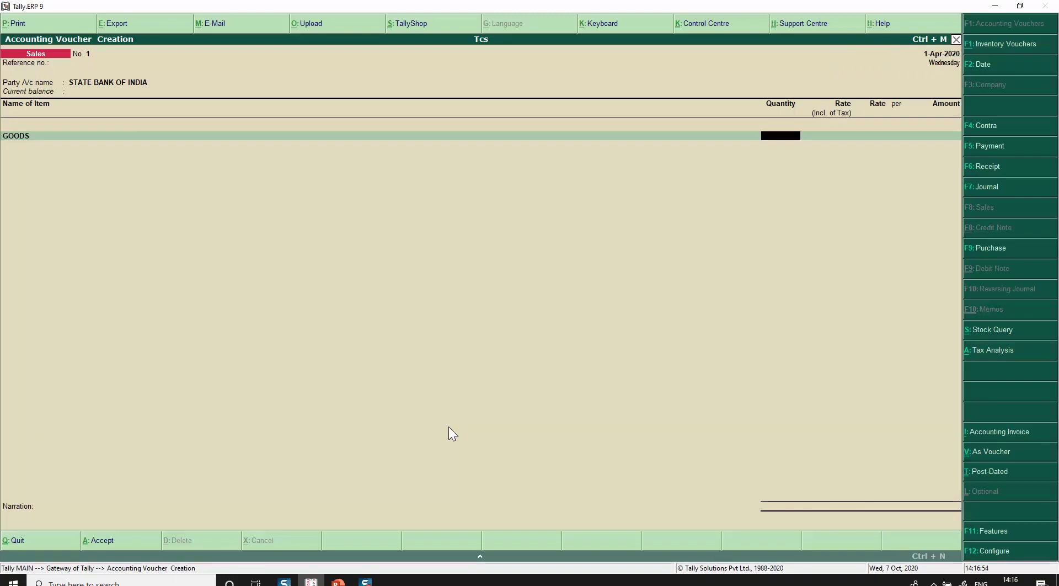
pyautogui.write('100')
pyautogui.press('Return')
pyautogui.press('Return')
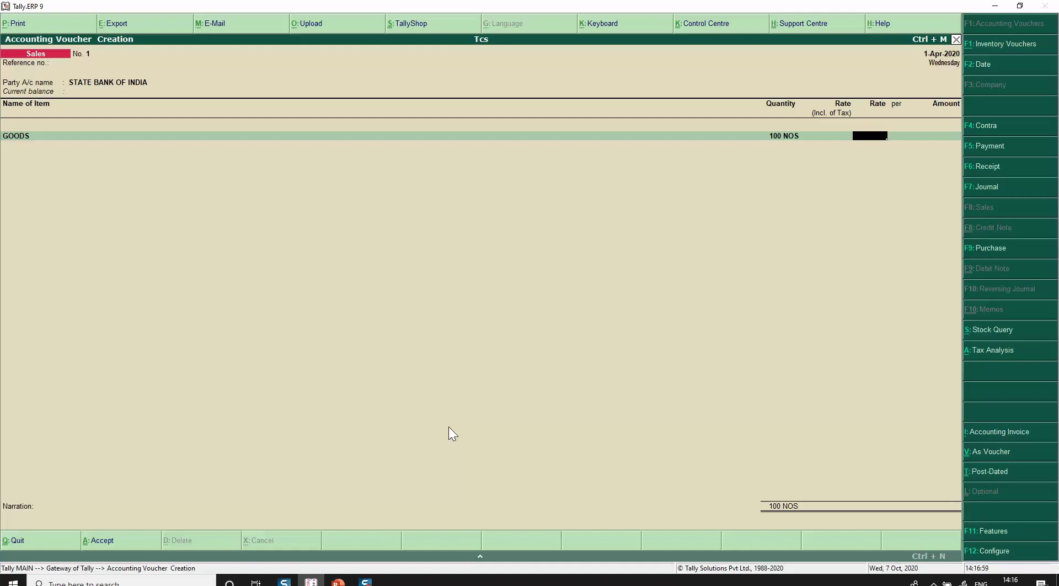
pyautogui.write('5000')
pyautogui.press('Return')
pyautogui.press('Return')
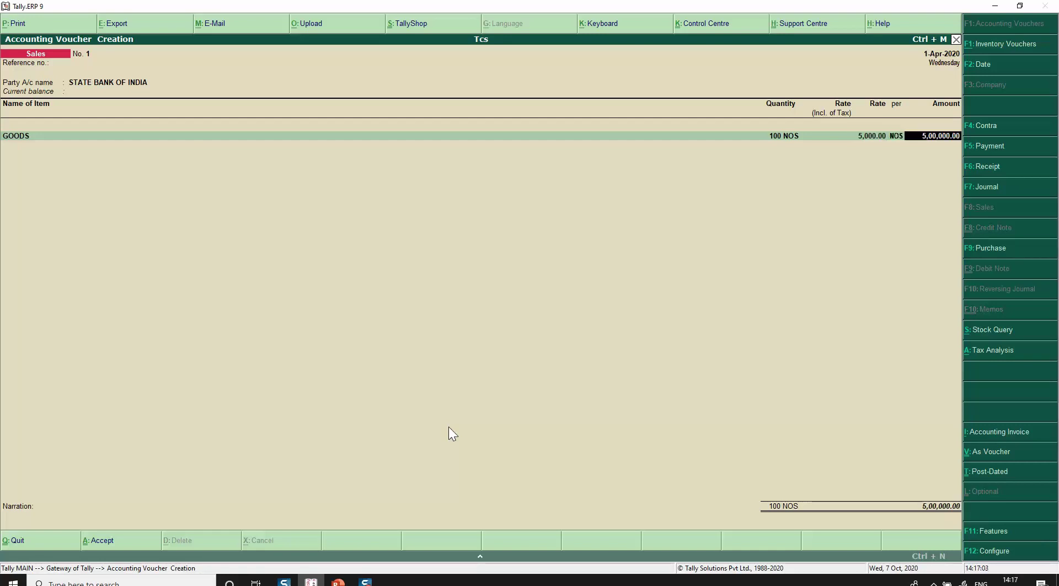
# Post the 5,00,000 GOODS amount to the sales ledger, then add a Tcs ledger line
pyautogui.press('Return')
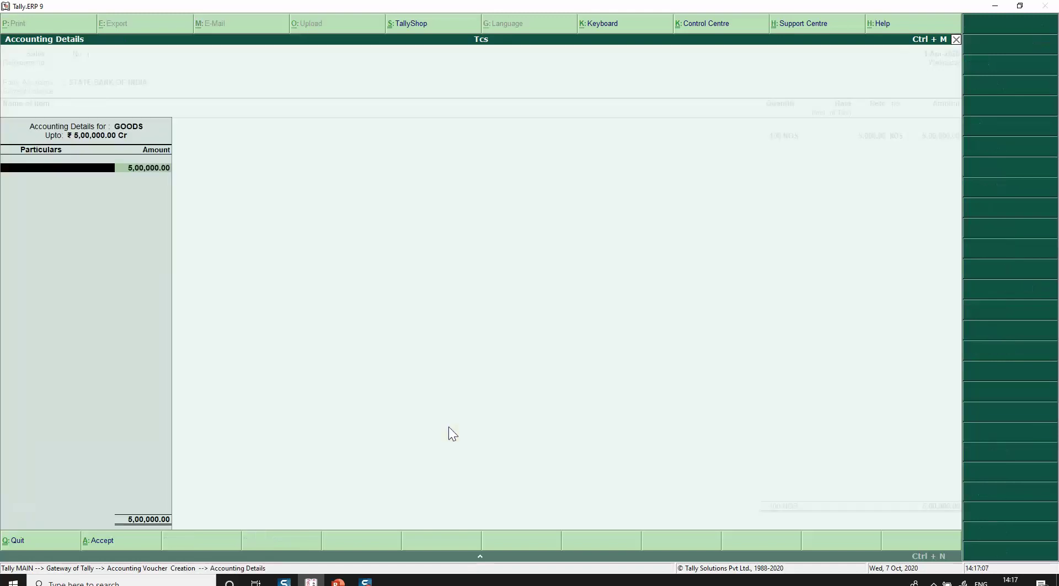
pyautogui.press('Return')
pyautogui.press('Return')
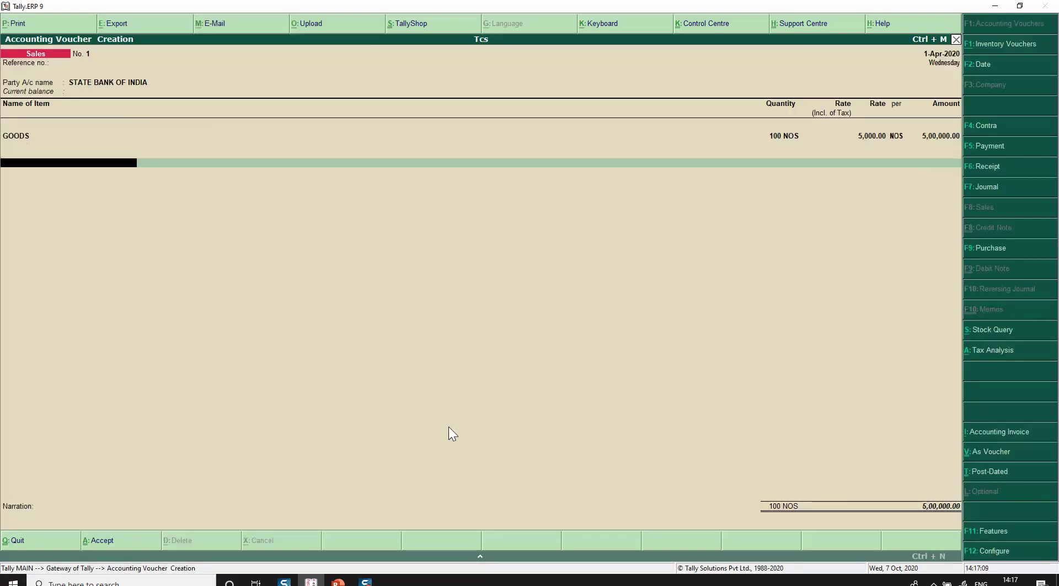
pyautogui.write('Tcs')
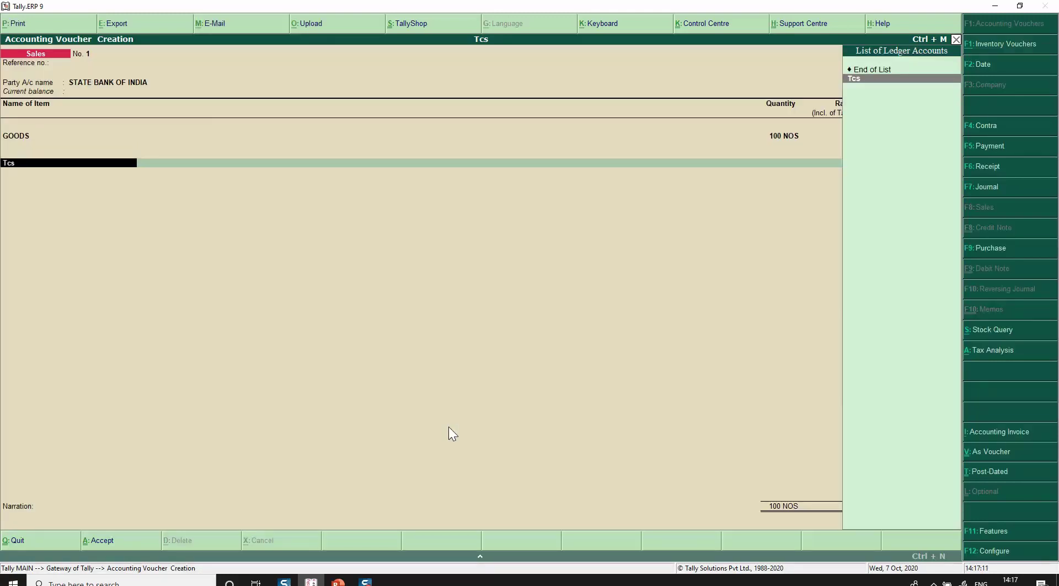
pyautogui.press('Return')
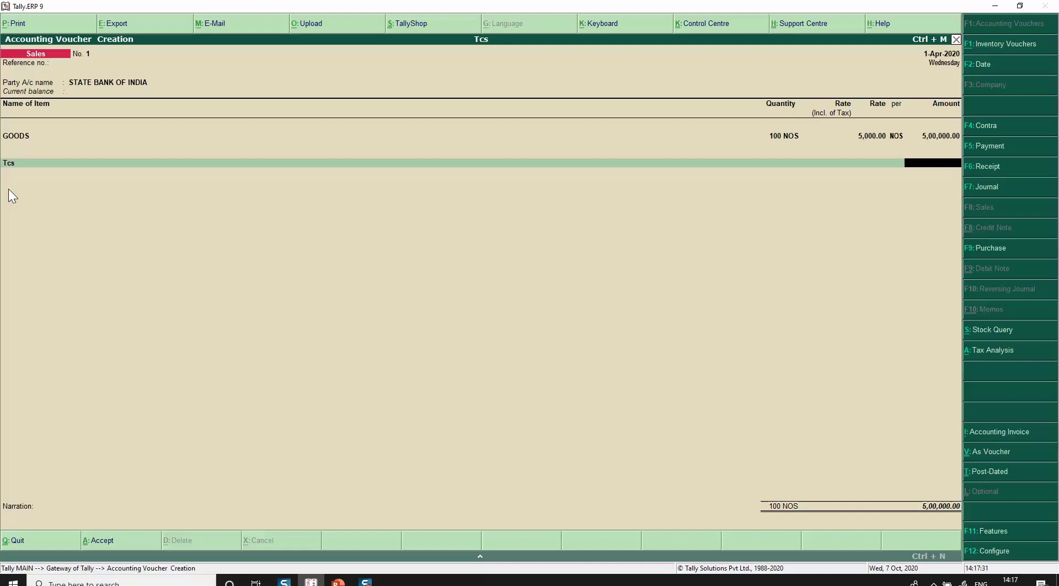
# Quit the unfinished voucher and open the SALES ledger for alteration
pyautogui.press('Escape')
pyautogui.press('Return')
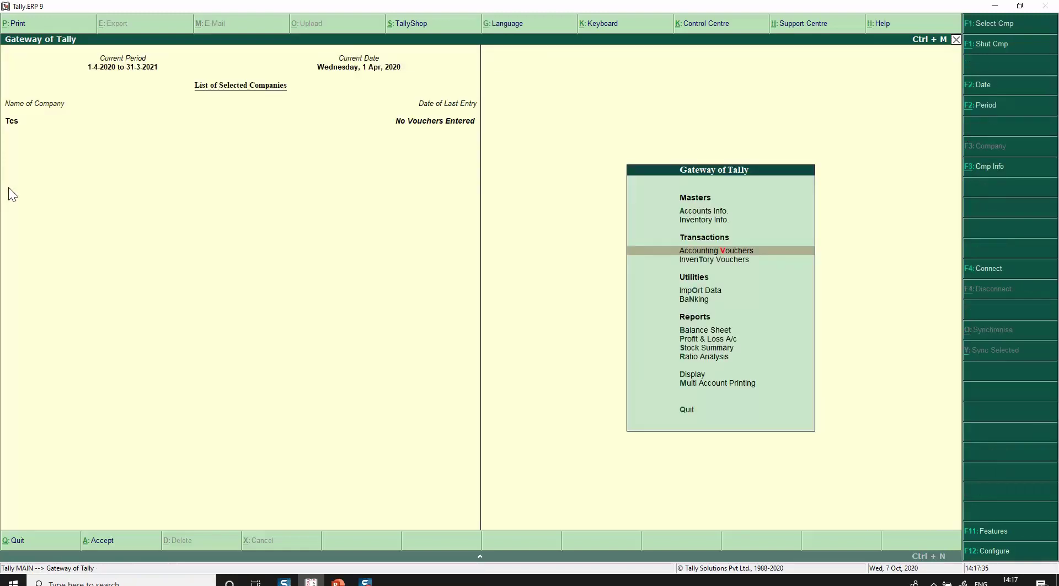
pyautogui.press('a')
pyautogui.press('l')
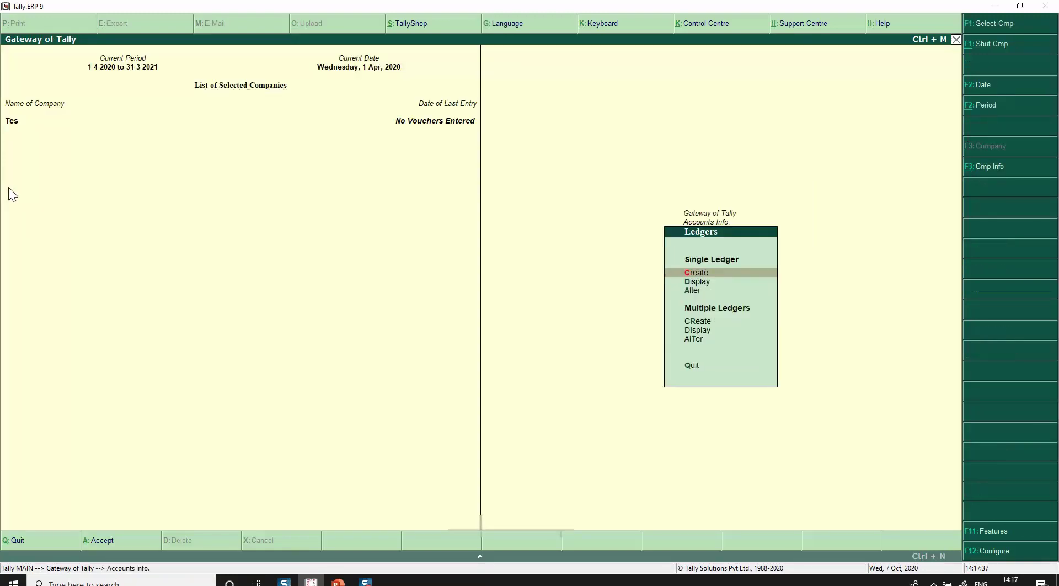
pyautogui.press('a')
pyautogui.press('Down')
pyautogui.press('Down')
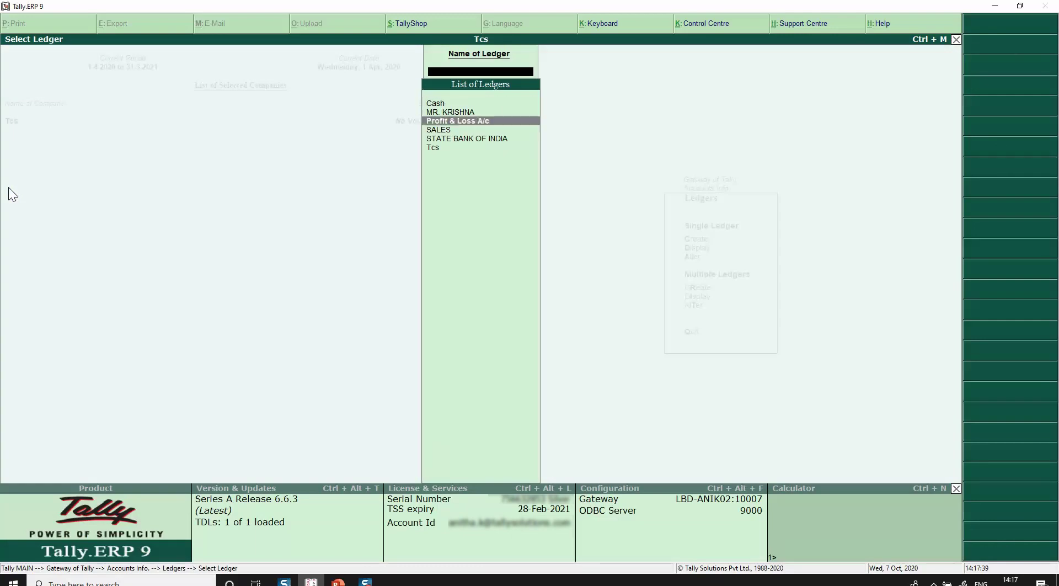
pyautogui.press('Down')
pyautogui.press('Return')
# Set the SALES ledger's TCS to Applicable with nature of goods Sale of Goods, and save
pyautogui.press('Return')
pyautogui.press('Return')
pyautogui.press('Return')
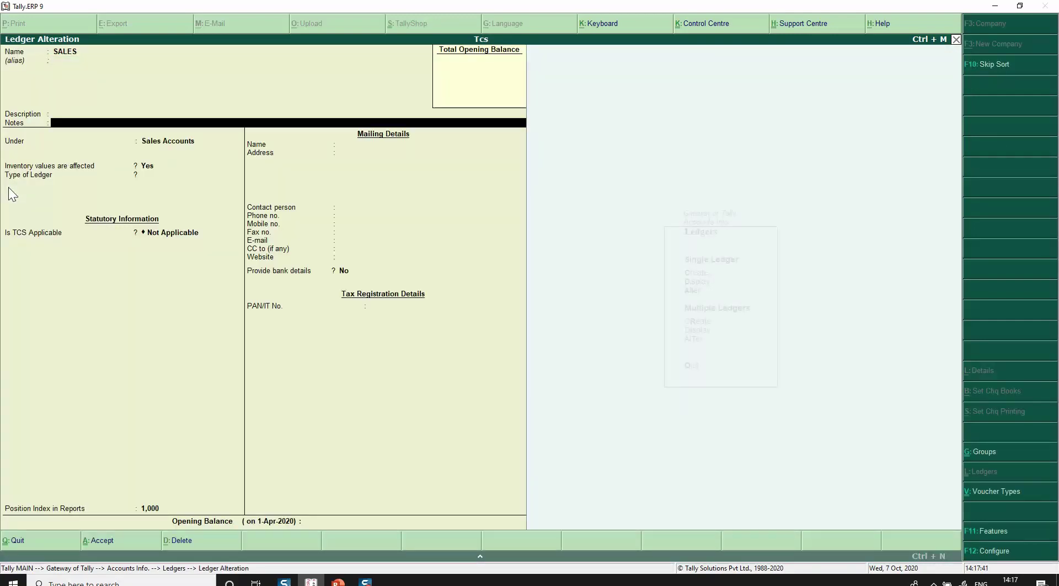
pyautogui.press('Return')
pyautogui.press('Return')
pyautogui.press('Return')
pyautogui.press('Return')
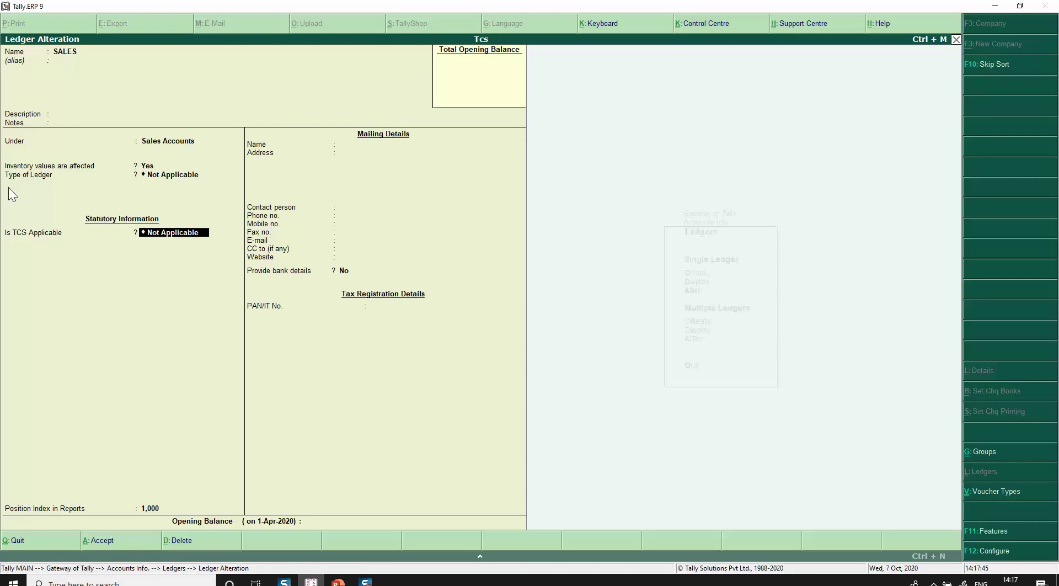
pyautogui.press('BackSpace')
pyautogui.press('Up')
pyautogui.press('Return')
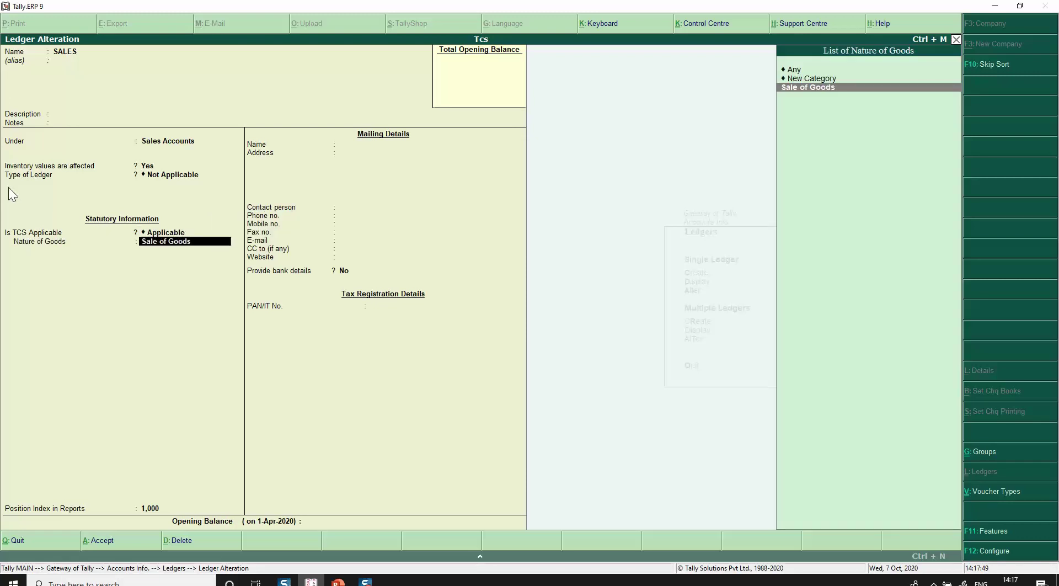
pyautogui.press('Return')
pyautogui.press('Return')
pyautogui.press('Return')
pyautogui.press('Return')
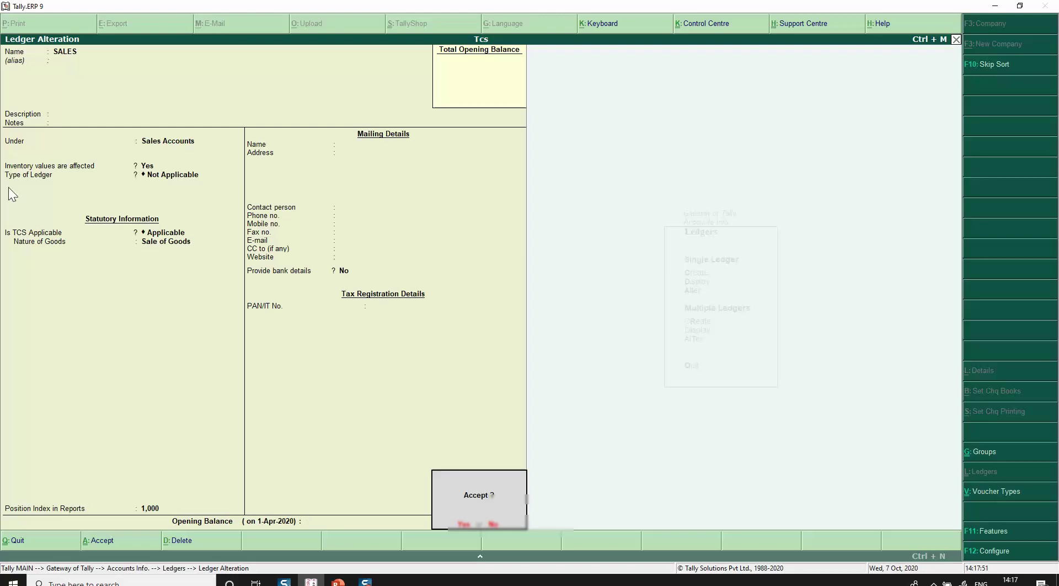
pyautogui.press('Return')
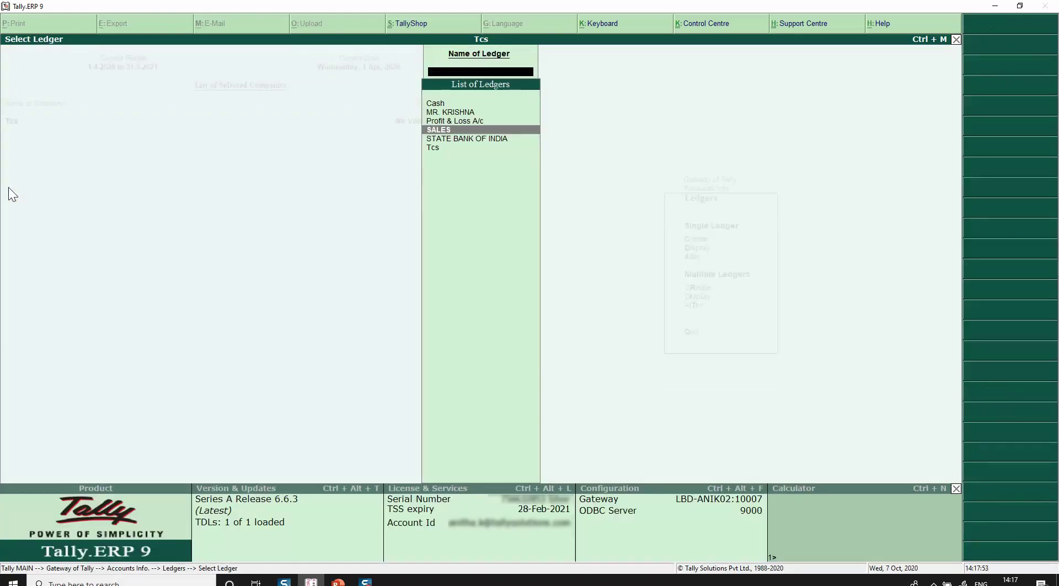
# Alter the GOODS stock item: Is TCS Applicable set to Applicable, nature of goods Sale of Goods
pyautogui.press('Escape')
pyautogui.press('Escape')
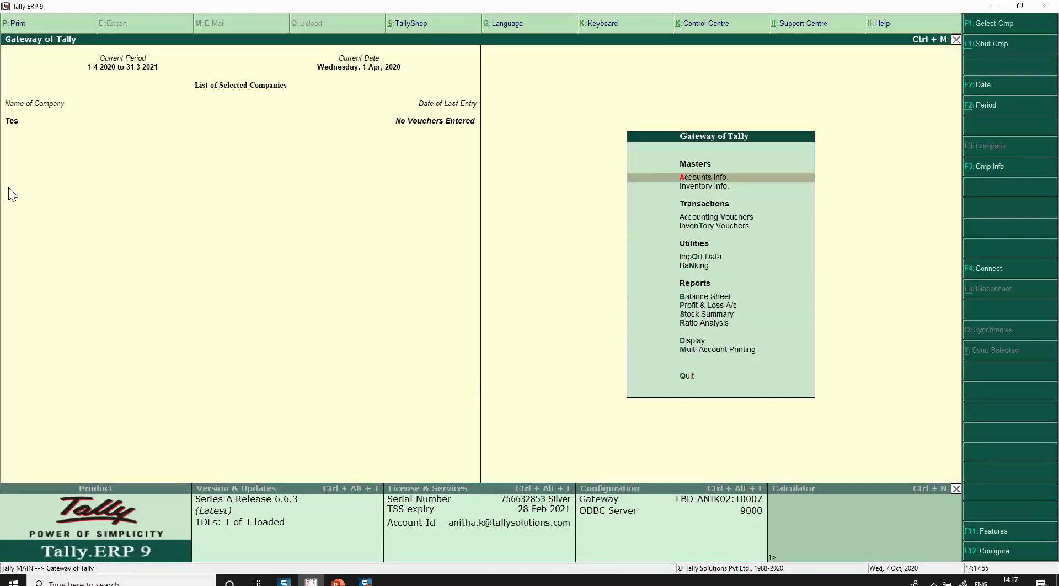
pyautogui.press('i')
pyautogui.press('i')
pyautogui.press('a')
pyautogui.press('Return')
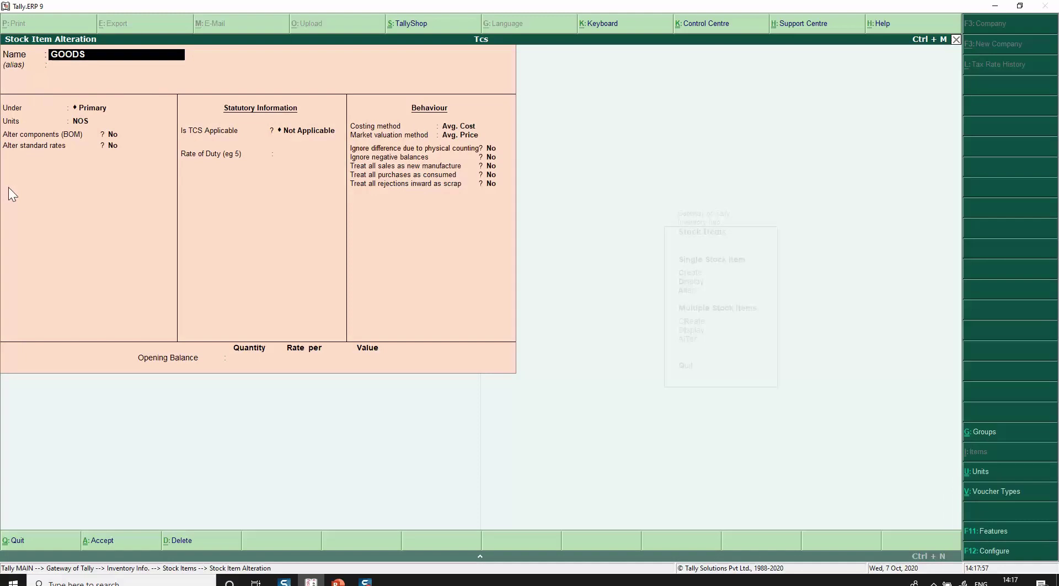
pyautogui.press('Return')
pyautogui.press('Return')
pyautogui.press('Return')
pyautogui.press('Return')
pyautogui.press('Return')
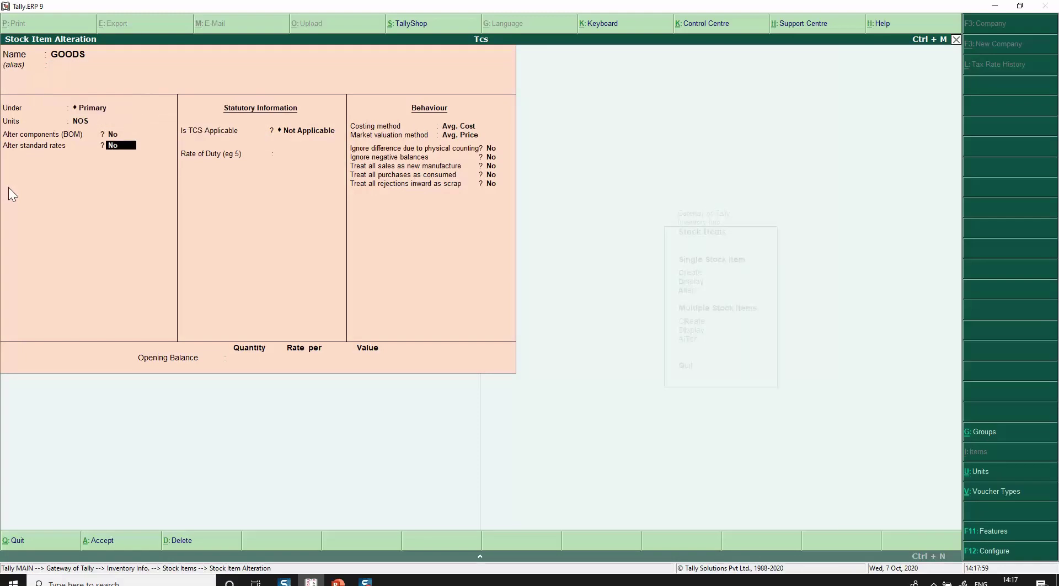
pyautogui.press('Return')
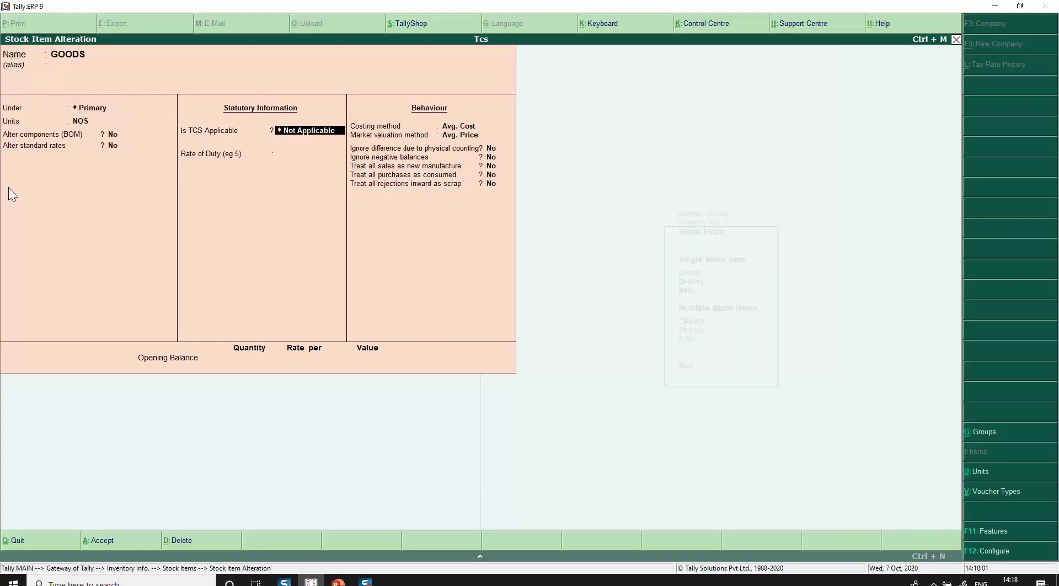
pyautogui.press('Up')
pyautogui.press('Return')
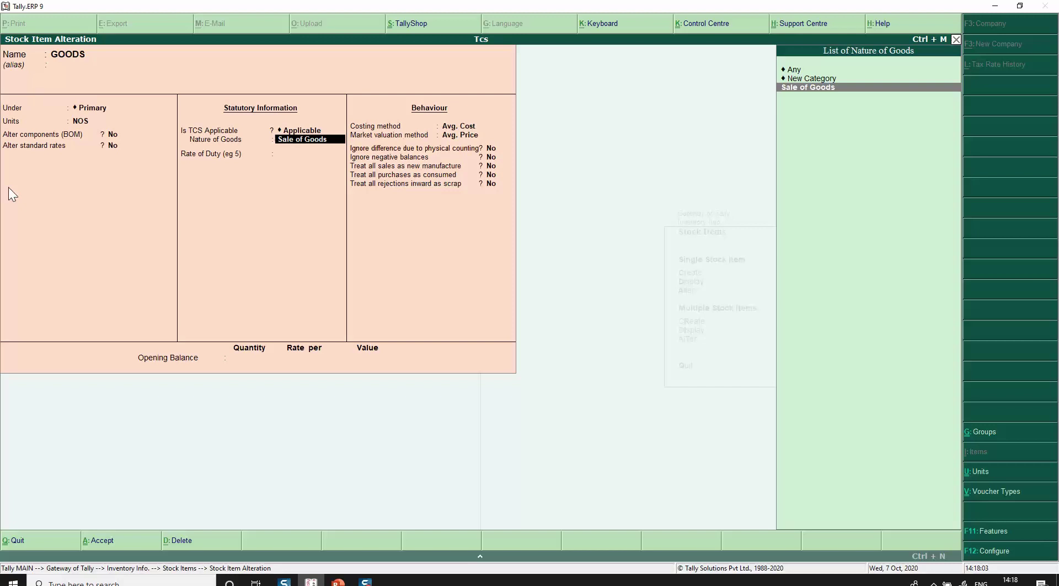
pyautogui.press('Return')
pyautogui.press('Return')
pyautogui.press('Return')
pyautogui.press('Return')
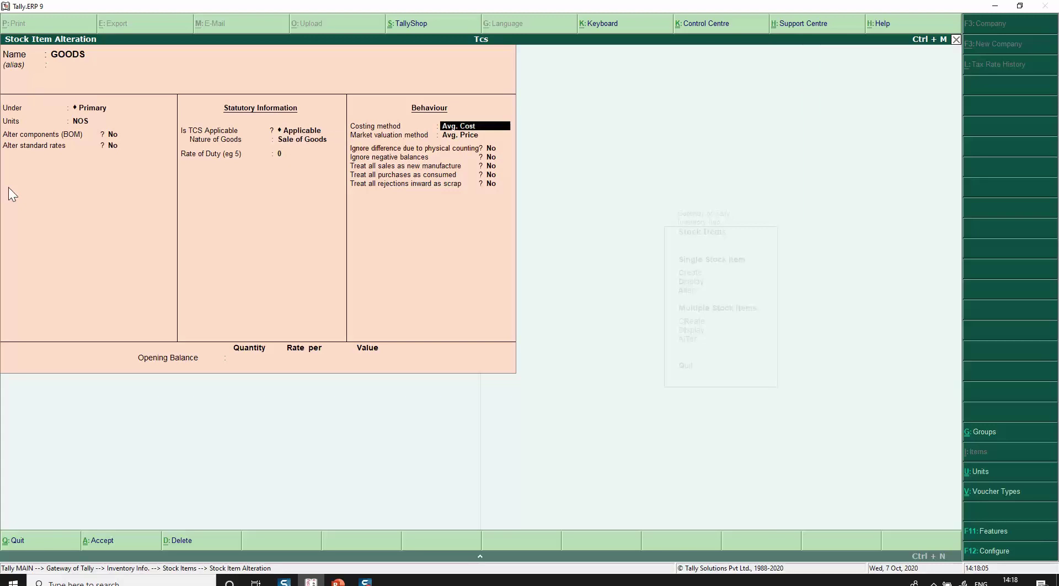
pyautogui.press('Return')
pyautogui.press('Return')
pyautogui.press('Return')
pyautogui.press('Return')
pyautogui.press('Return')
pyautogui.press('Return')
pyautogui.press('Return')
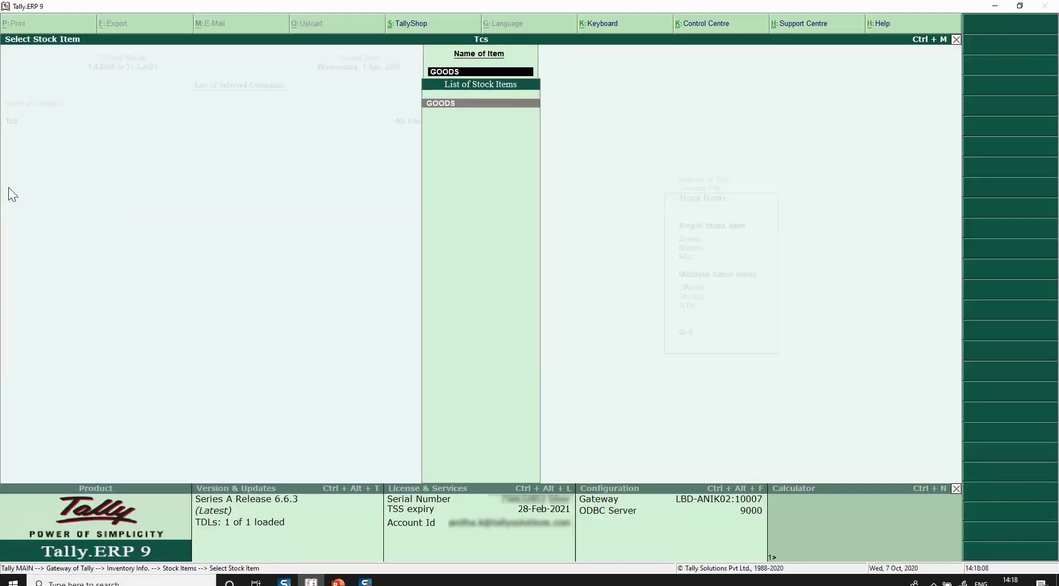
# Start a new sales voucher with STATE BANK OF INDIA as the party
pyautogui.press('Escape')
pyautogui.press('Escape')
pyautogui.press('Escape')
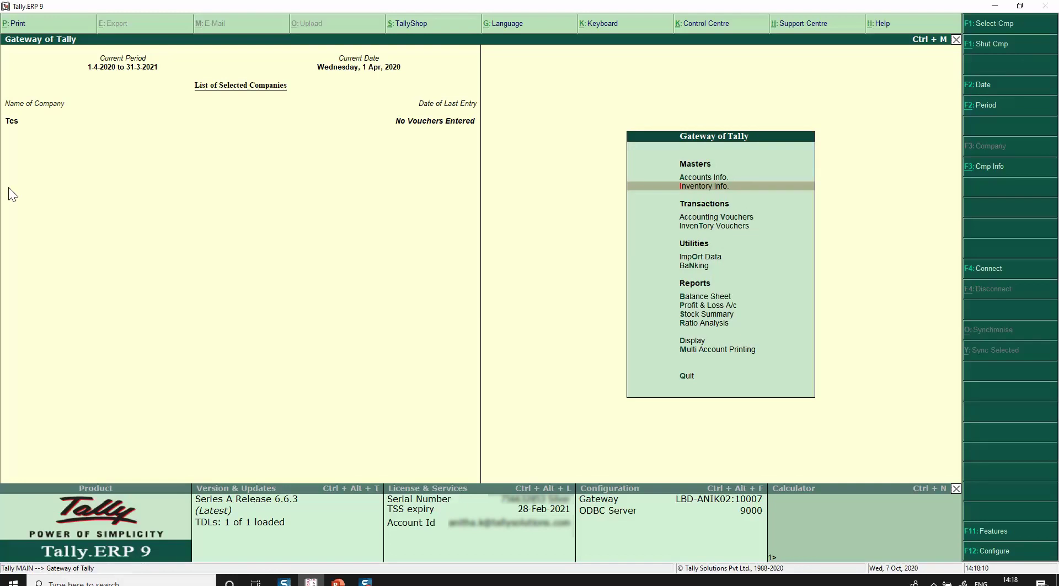
pyautogui.press('v')
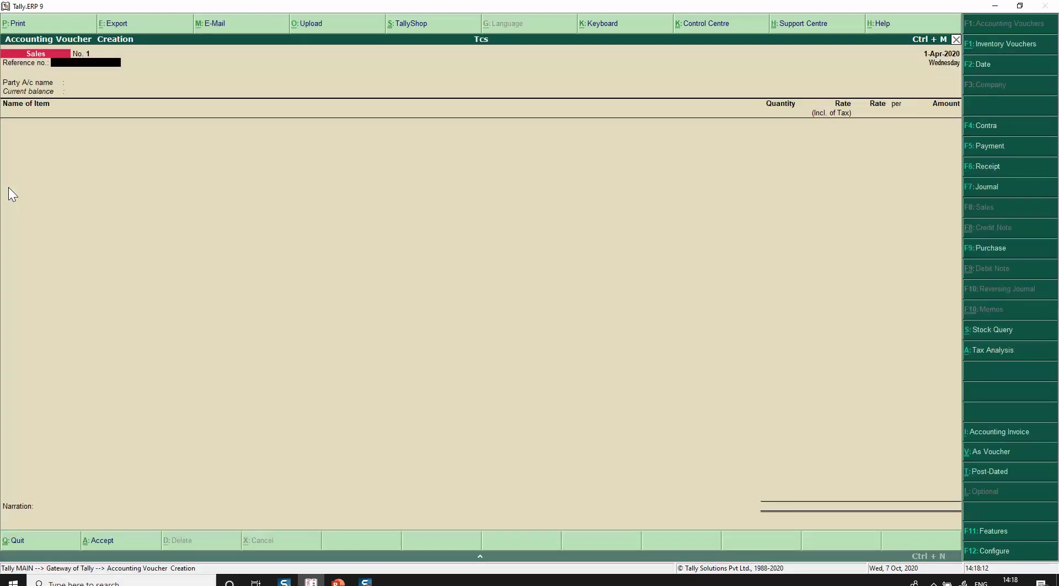
pyautogui.press('Return')
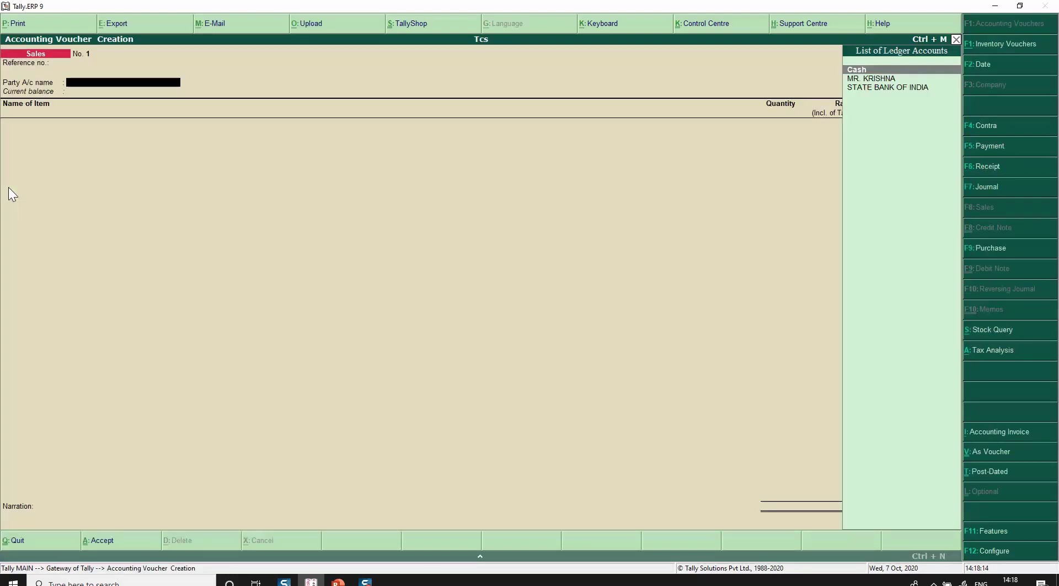
pyautogui.press('Down')
pyautogui.press('Down')
pyautogui.press('Return')
pyautogui.hotkey('ctrl', 'a')
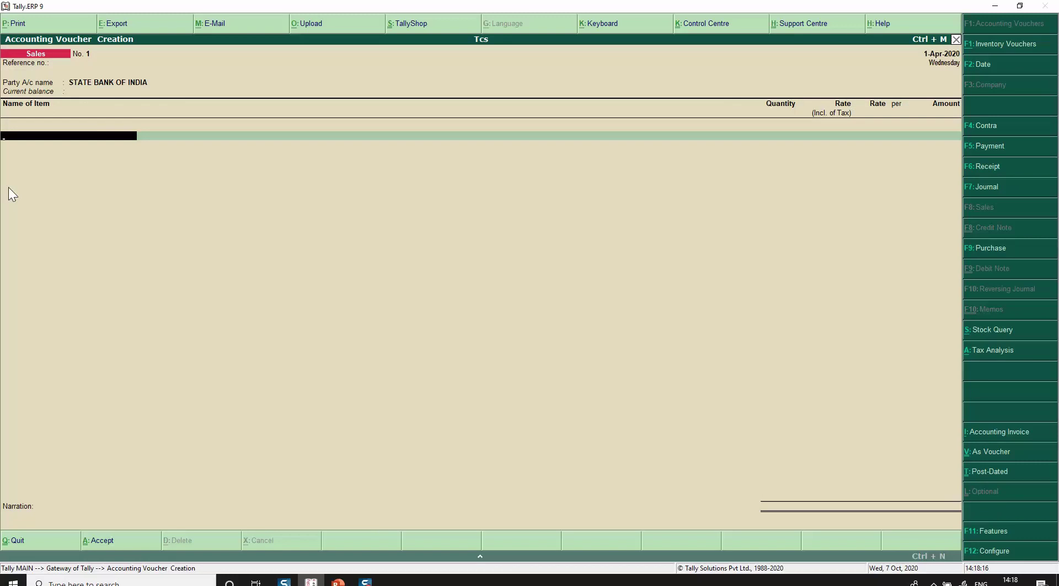
# Sell 500 NOS of GOODS at 100 for 50,000.00, allocated to the SALES ledger
pyautogui.press('Down')
pyautogui.press('Return')
pyautogui.write('5')
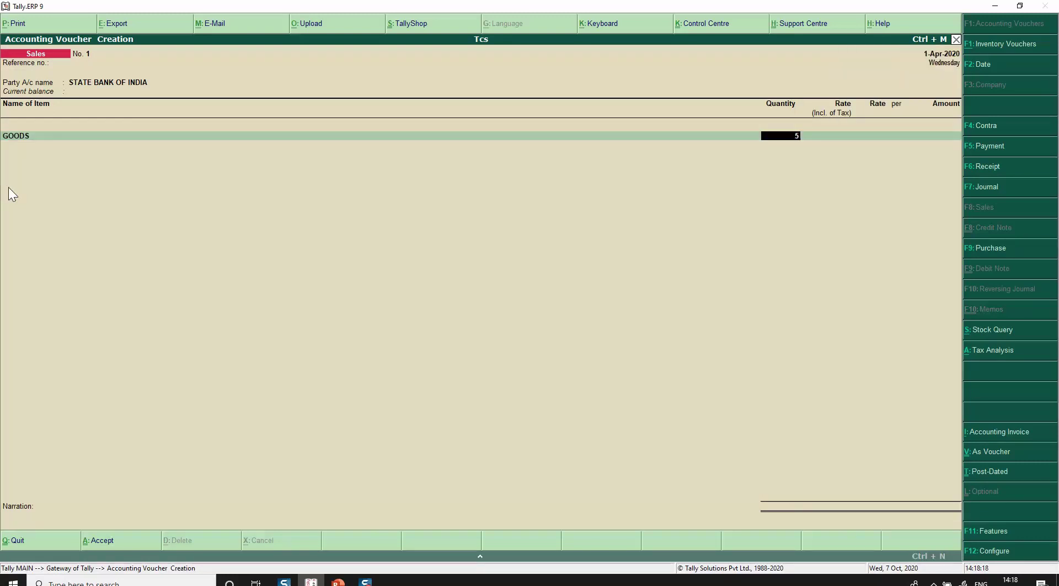
pyautogui.write('00')
pyautogui.press('Return')
pyautogui.press('Return')
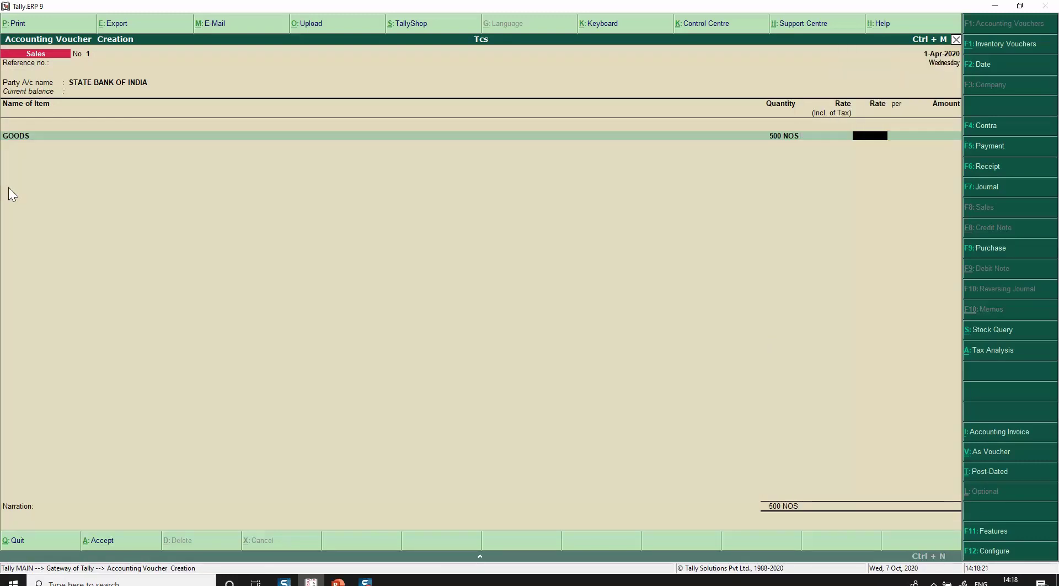
pyautogui.write('100')
pyautogui.press('Return')
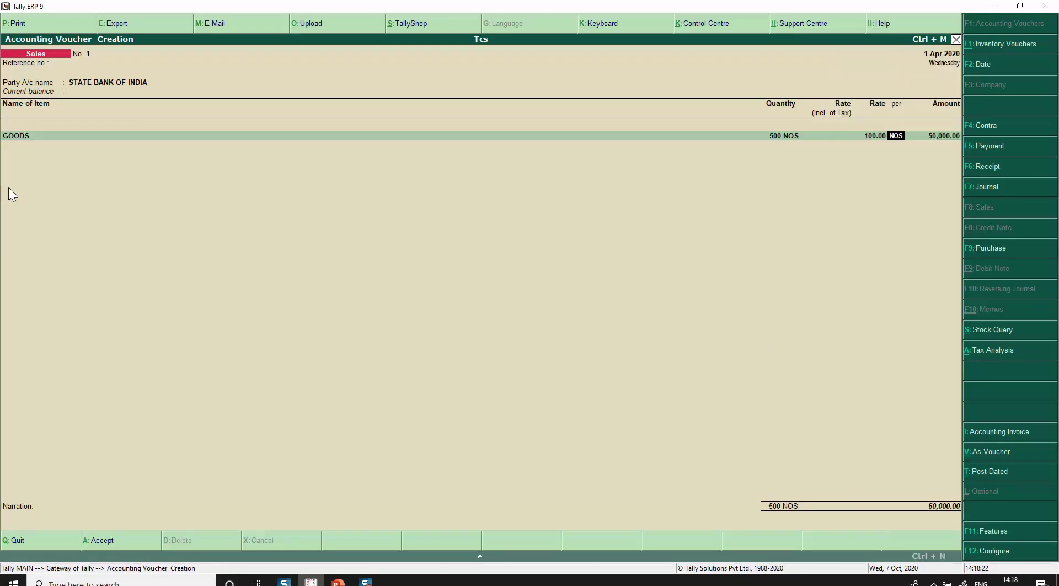
pyautogui.press('Return')
pyautogui.press('Return')
pyautogui.press('Return')
pyautogui.press('Return')
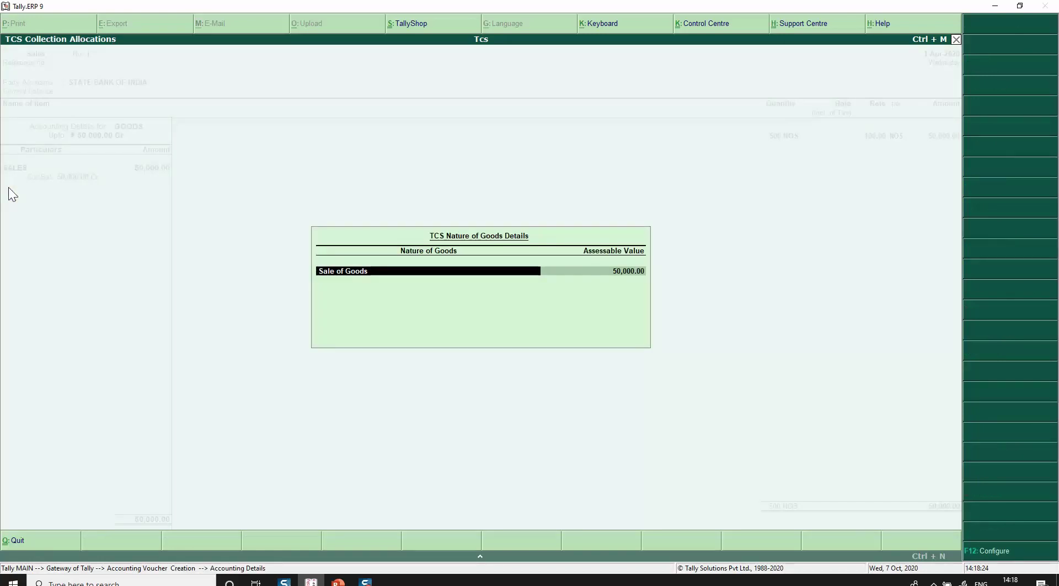
pyautogui.press('Return')
pyautogui.press('Return')
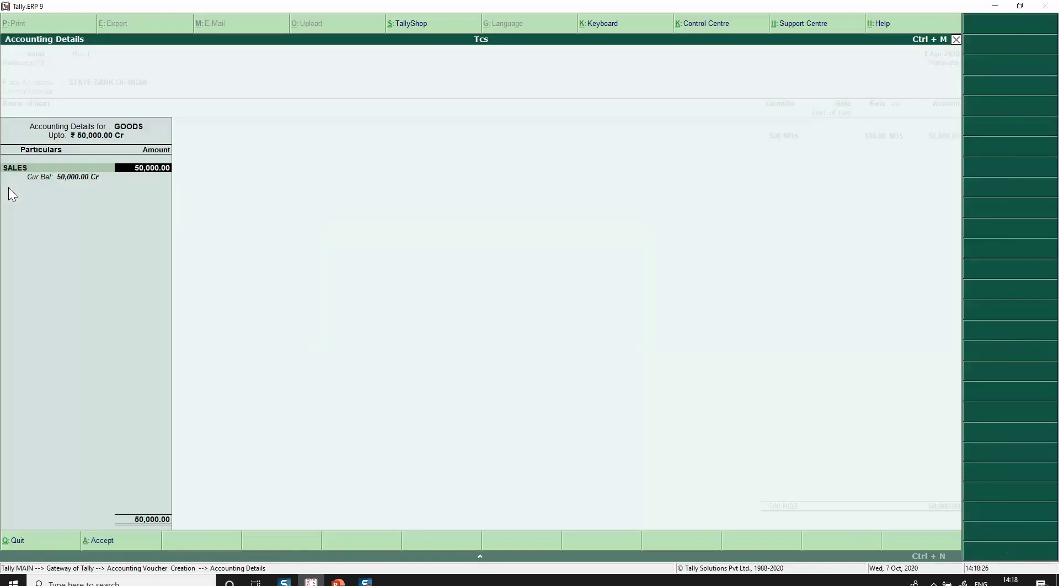
pyautogui.press('Return')
pyautogui.press('Return')
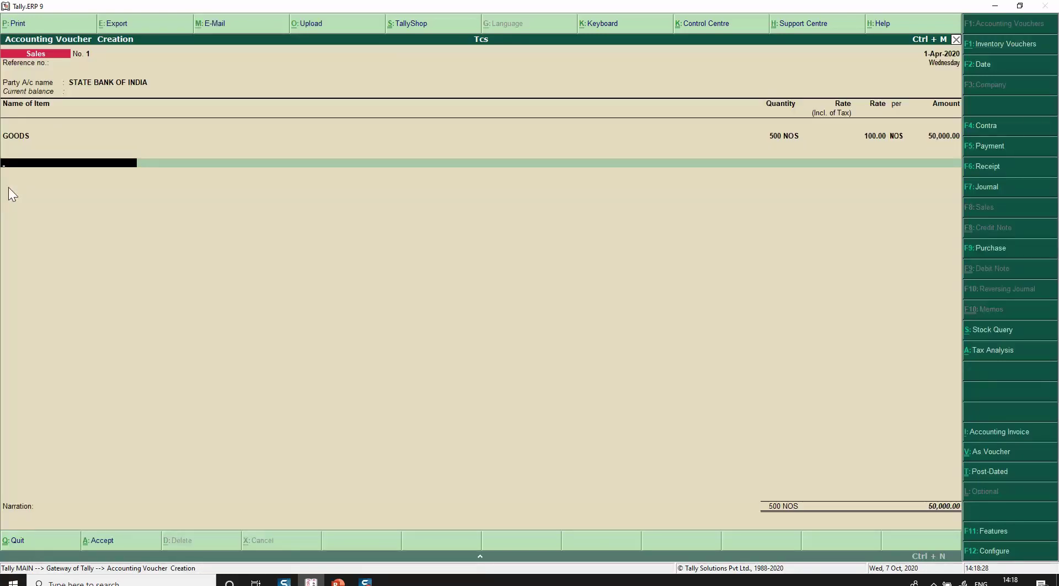
# Add the Tcs ledger line and fill in the collectee's party details
pyautogui.write('Tcs')
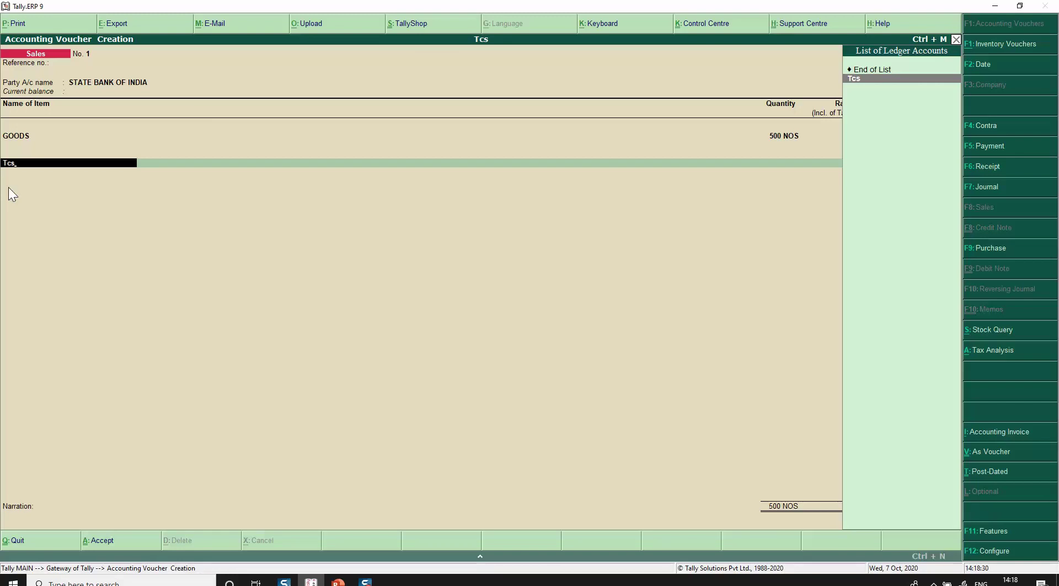
pyautogui.press('Return')
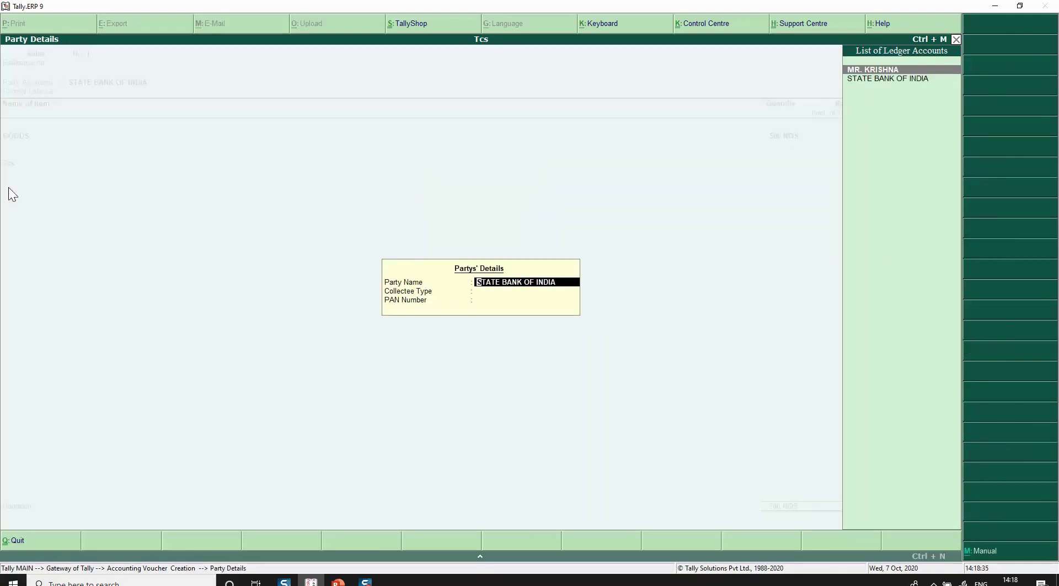
pyautogui.press('Return')
pyautogui.press('Return')
pyautogui.press('Return')
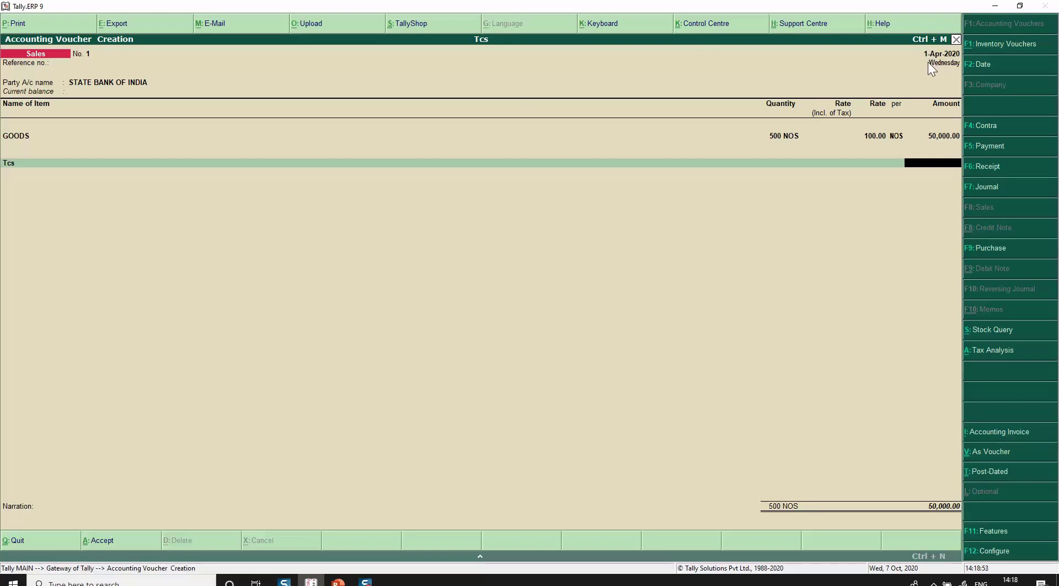
# Discard the unsaved voucher and open TCS Nature of Goods for alteration
pyautogui.press('Escape')
pyautogui.press('Return')
pyautogui.press('Escape')
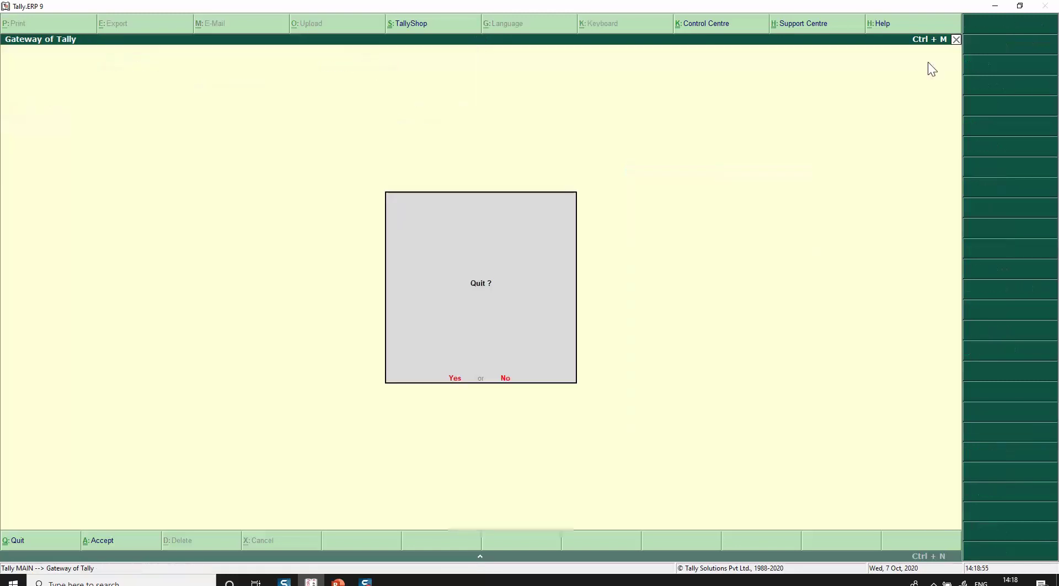
pyautogui.press('n')
pyautogui.press('Return')
pyautogui.press('Down')
pyautogui.press('Down')
pyautogui.press('Down')
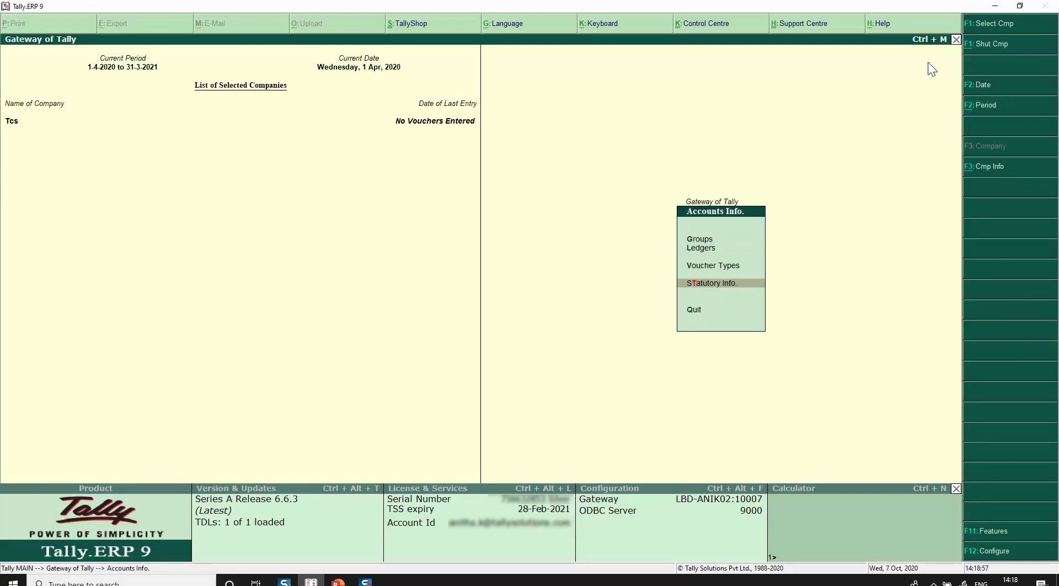
pyautogui.press('Return')
pyautogui.press('Return')
pyautogui.press('Down')
pyautogui.press('Down')
pyautogui.press('Return')
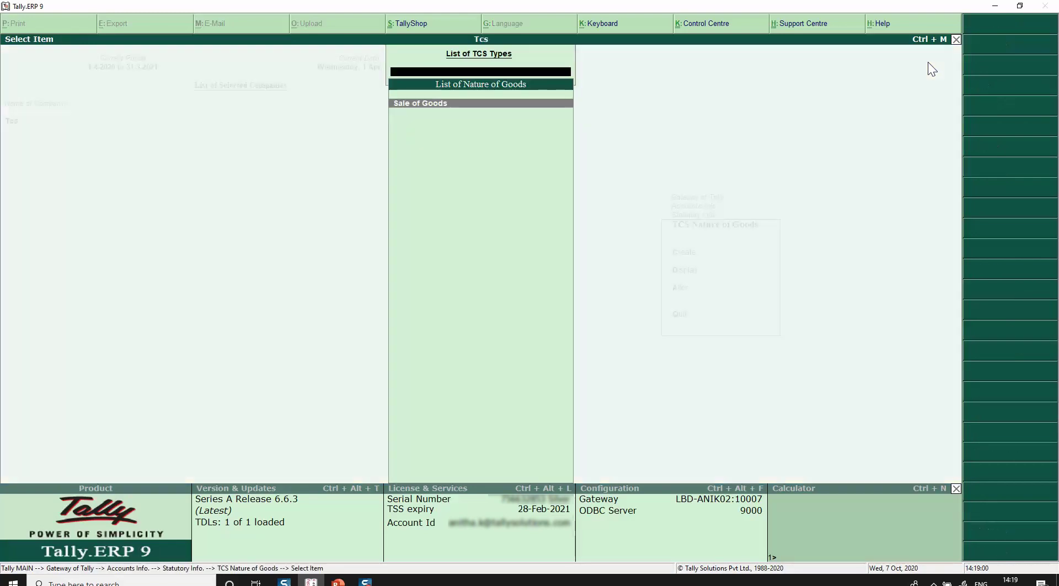
pyautogui.press('Return')
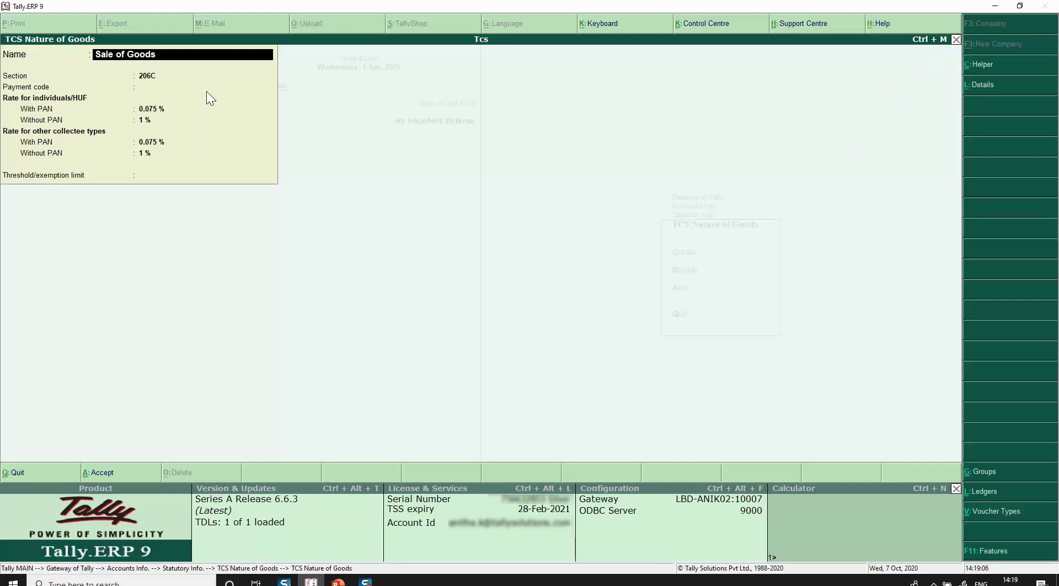
# Review Sale of Goods rates from 1-Oct-2020 (0.075% with PAN, 1% without), then exit unchanged
pyautogui.click(983, 92)
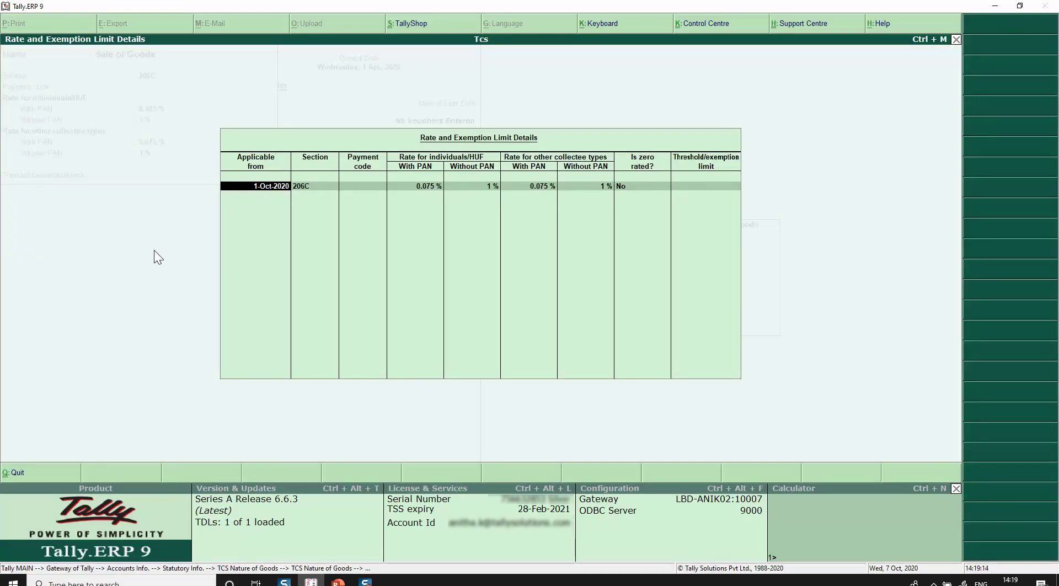
pyautogui.hotkey('ctrl', 'a')
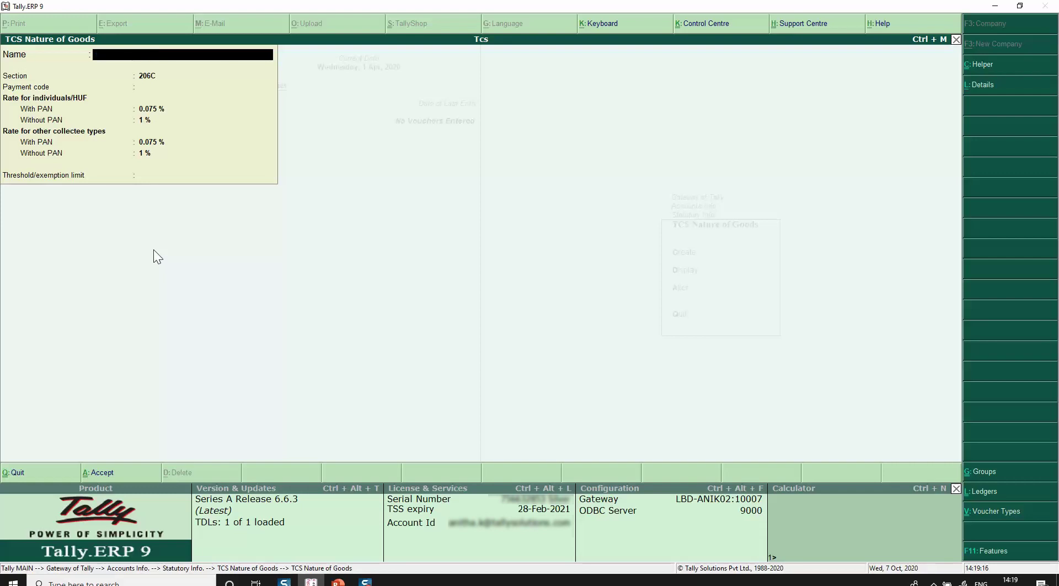
pyautogui.press('Escape')
pyautogui.press('y')
pyautogui.press('Escape')
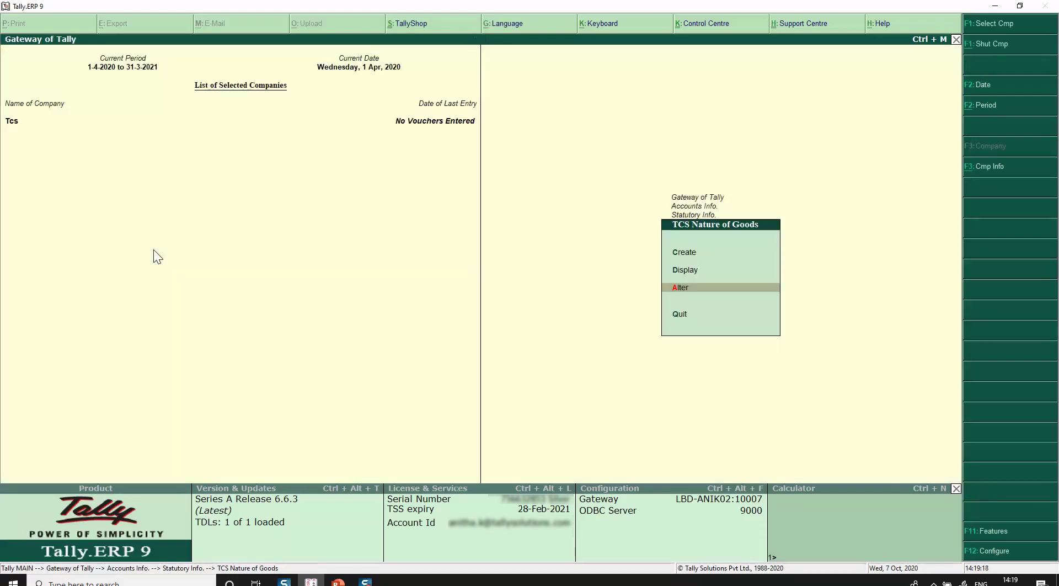
pyautogui.press('Escape')
pyautogui.press('Escape')
pyautogui.press('Escape')
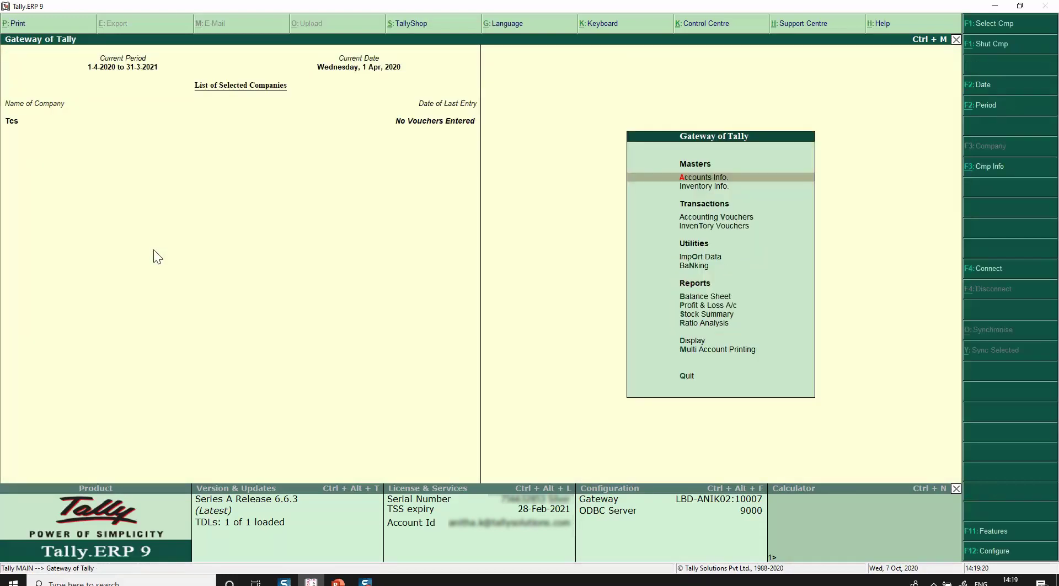
# Start a sales voucher dated 1-Oct-2020 with STATE BANK OF INDIA as the party
pyautogui.press('v')
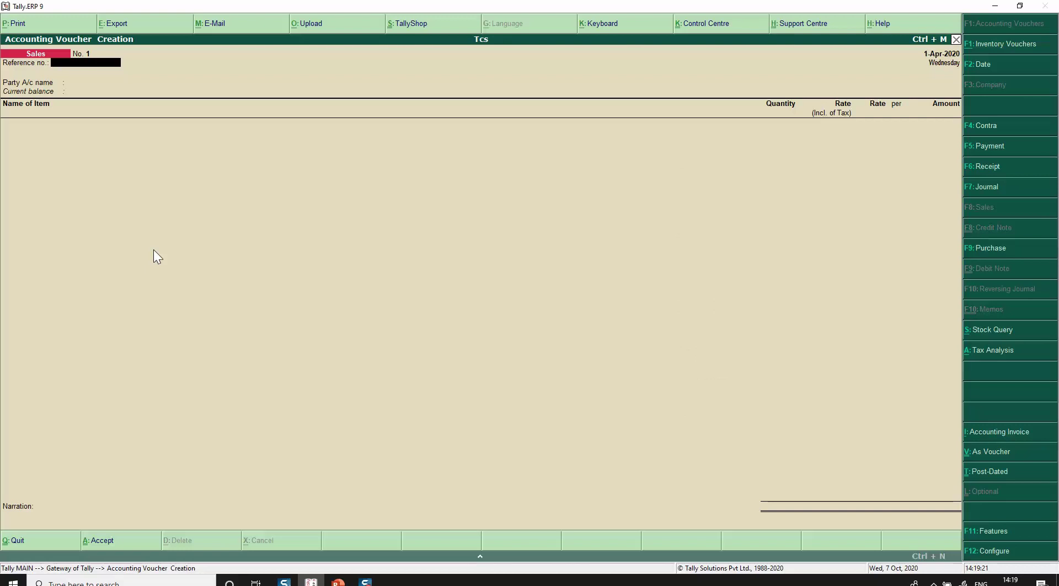
pyautogui.press('F2')
pyautogui.write('1')
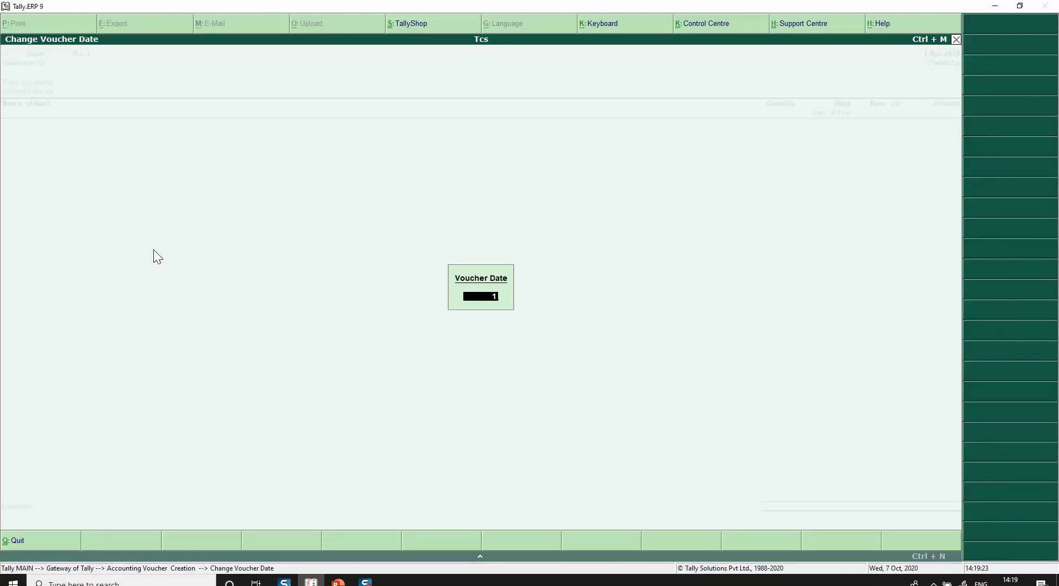
pyautogui.write('-10')
pyautogui.press('Return')
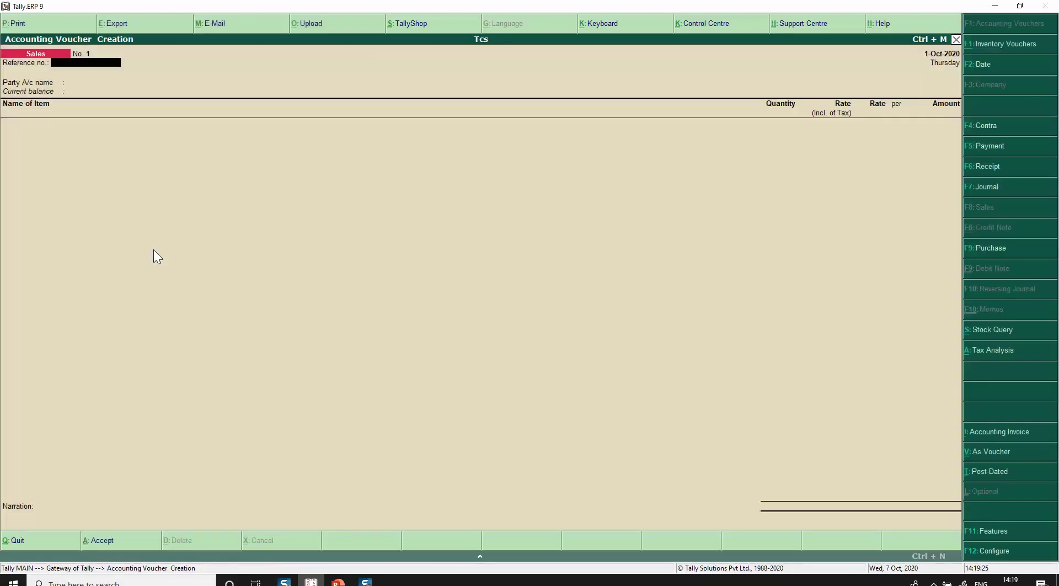
pyautogui.press('Return')
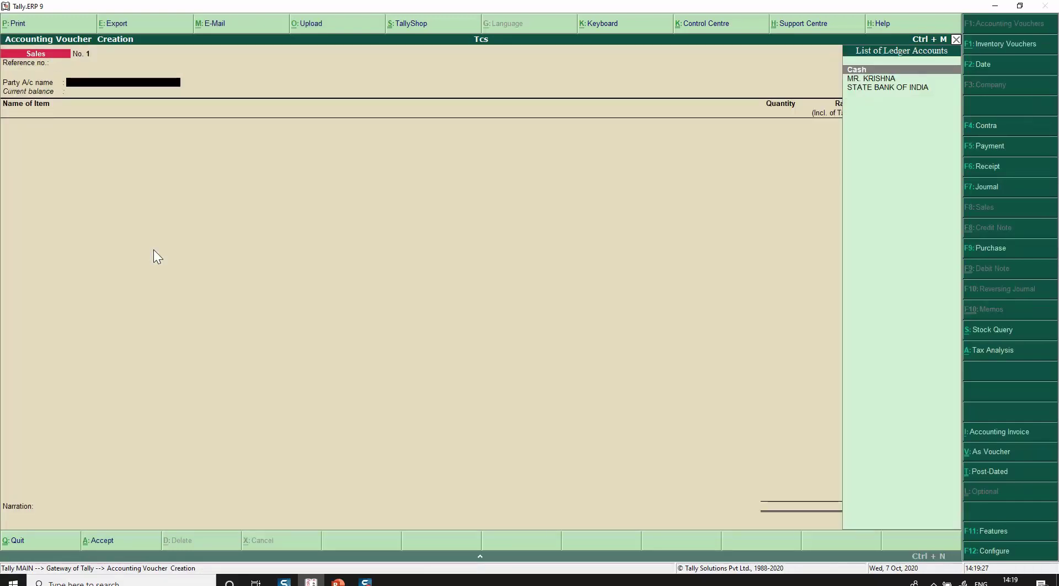
pyautogui.press('Down')
# Add 500 NOS of GOODS at 500 for 2,50,000.00 and accept the sales allocation
pyautogui.press('Down')
pyautogui.press('Return')
pyautogui.hotkey('ctrl', 'a')
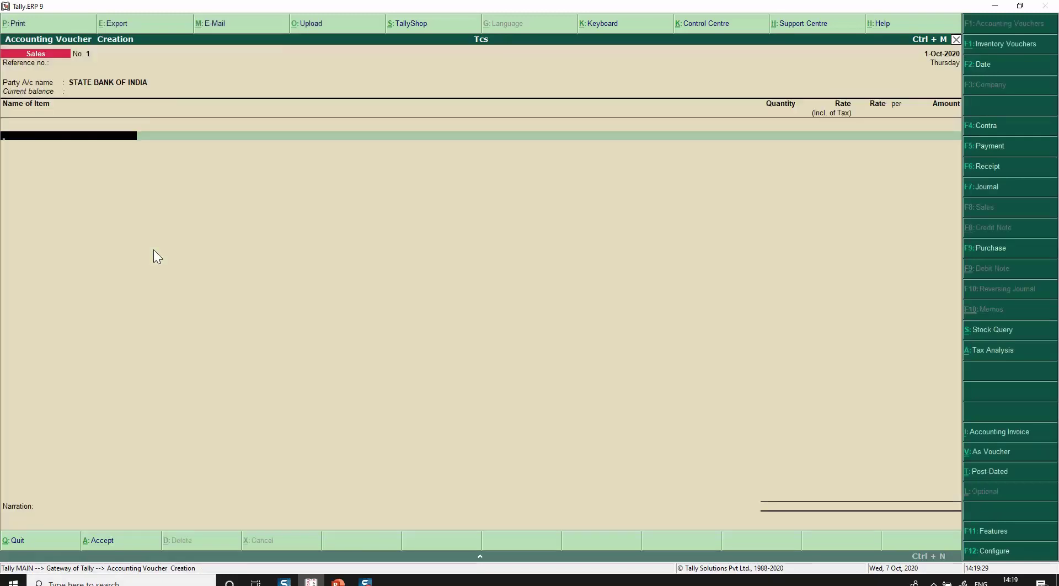
pyautogui.press('Down')
pyautogui.press('Return')
pyautogui.write('5')
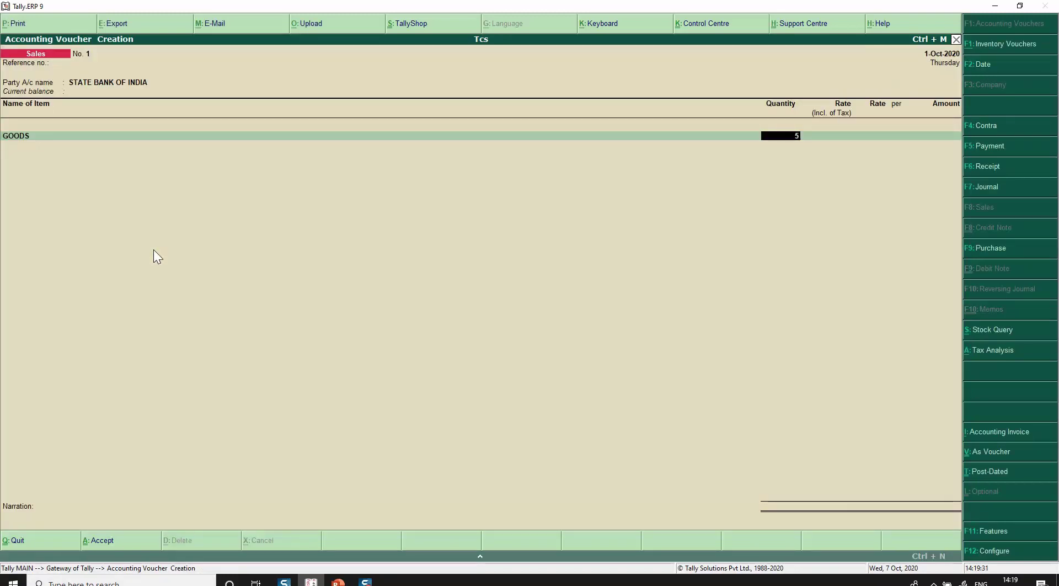
pyautogui.write('00')
pyautogui.press('Return')
pyautogui.write('500')
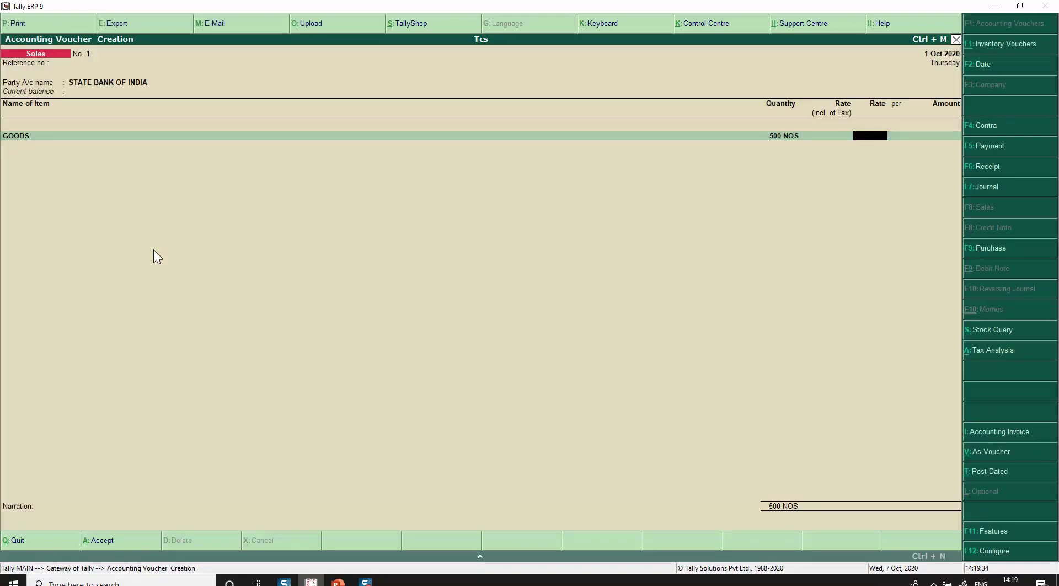
pyautogui.press('Return')
pyautogui.press('Return')
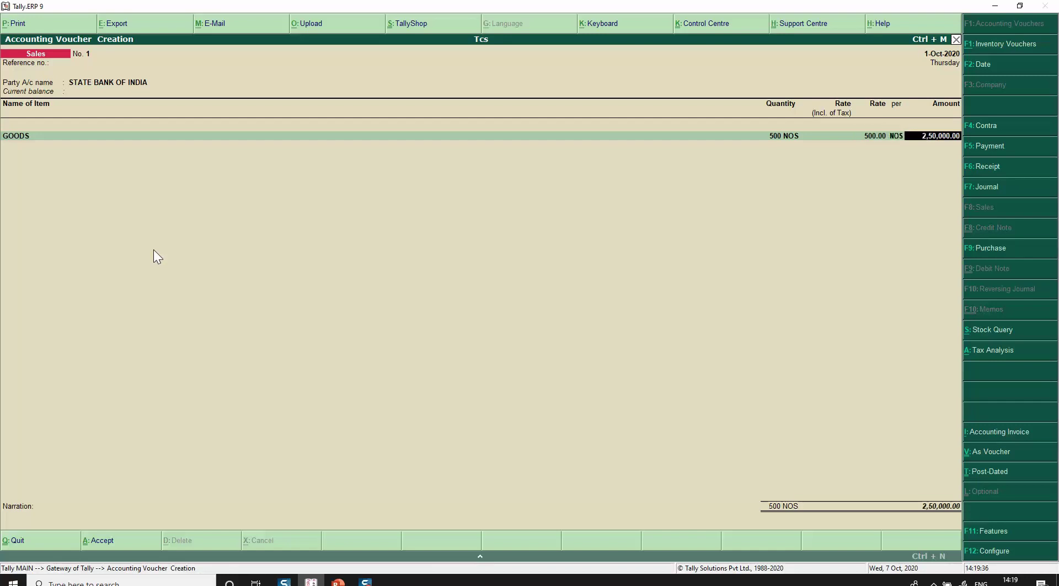
pyautogui.press('Return')
pyautogui.press('Return')
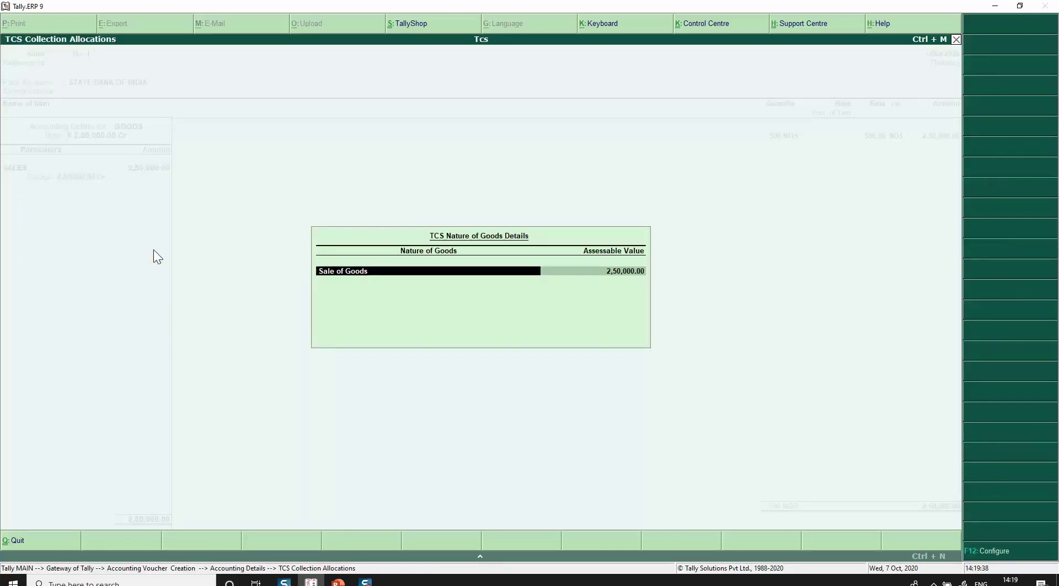
pyautogui.press('Return')
pyautogui.press('Return')
pyautogui.press('Return')
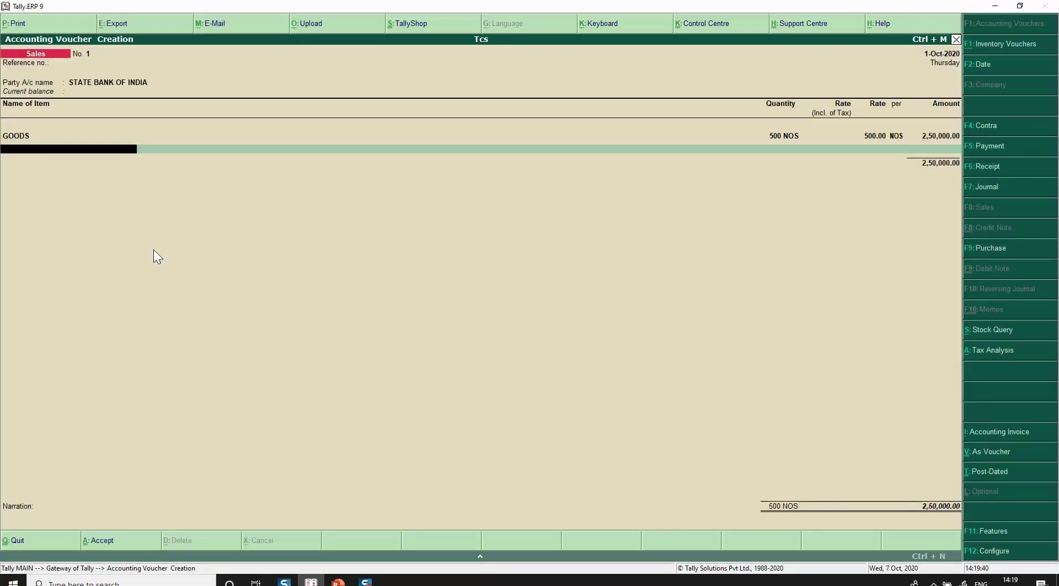
# Add the Tcs ledger with collectee and PAN details, yielding 188.00 TCS and 2,50,188.00 total
pyautogui.press('Return')
pyautogui.write('Tcs')
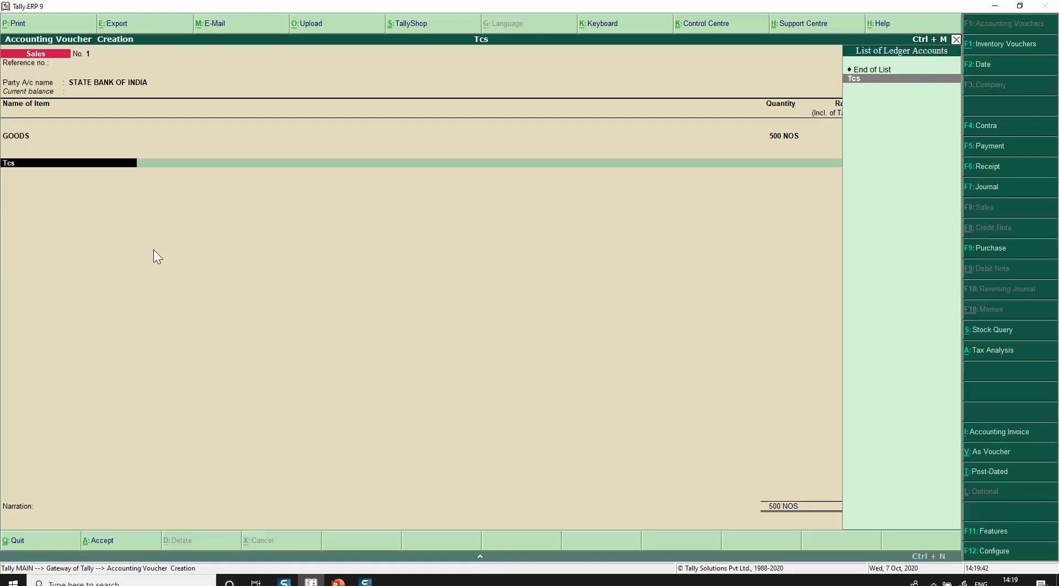
pyautogui.press('Return')
pyautogui.press('Return')
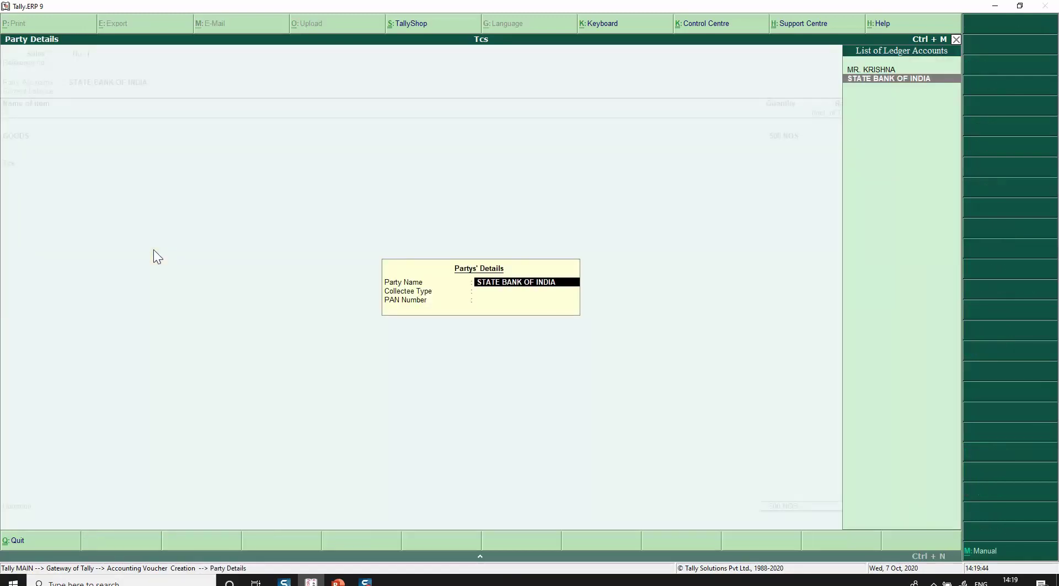
pyautogui.press('Up')
pyautogui.press('Return')
pyautogui.press('Return')
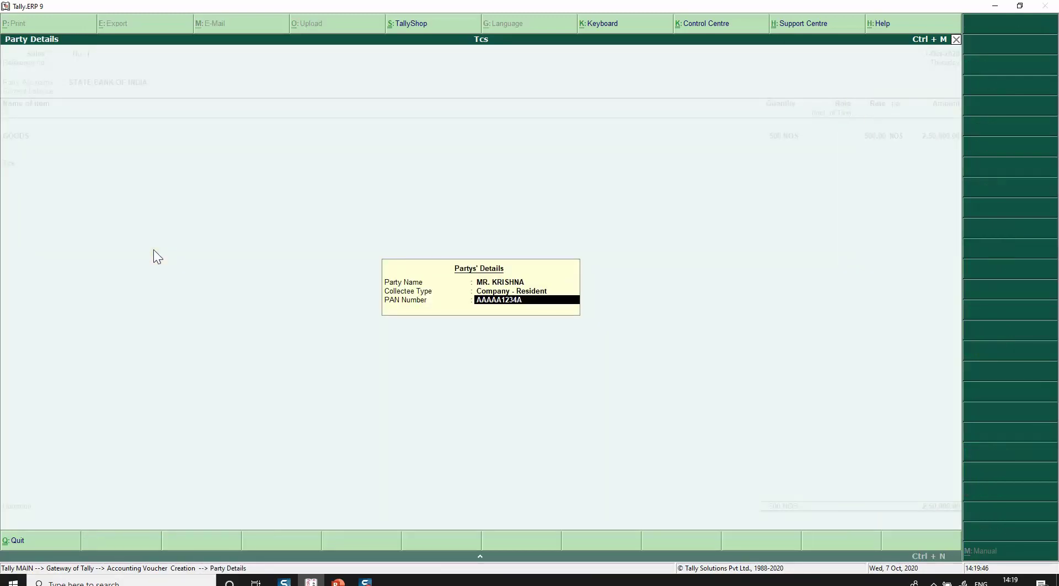
pyautogui.press('Return')
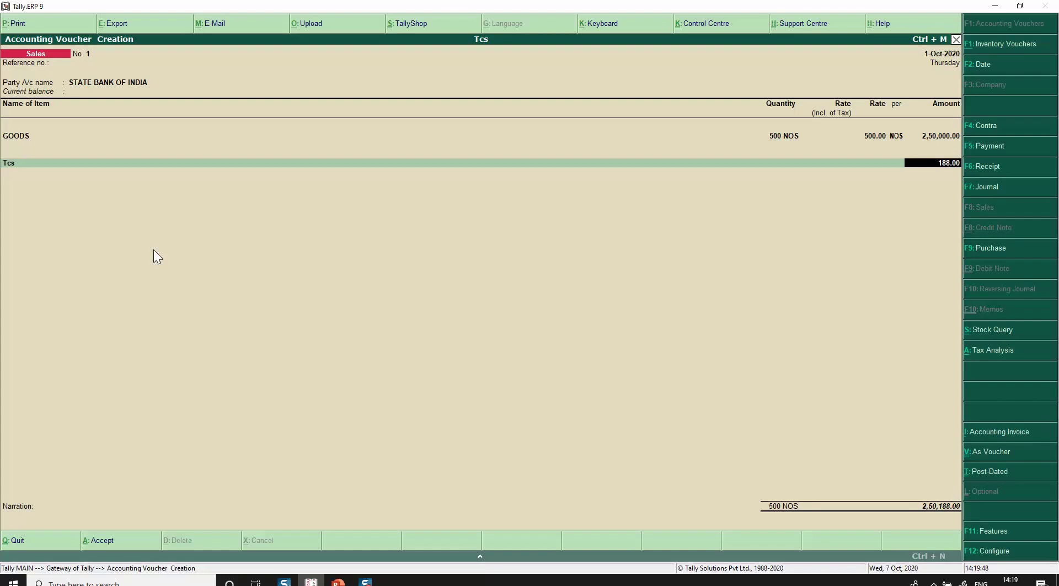
pyautogui.press('Return')
pyautogui.press('Return')
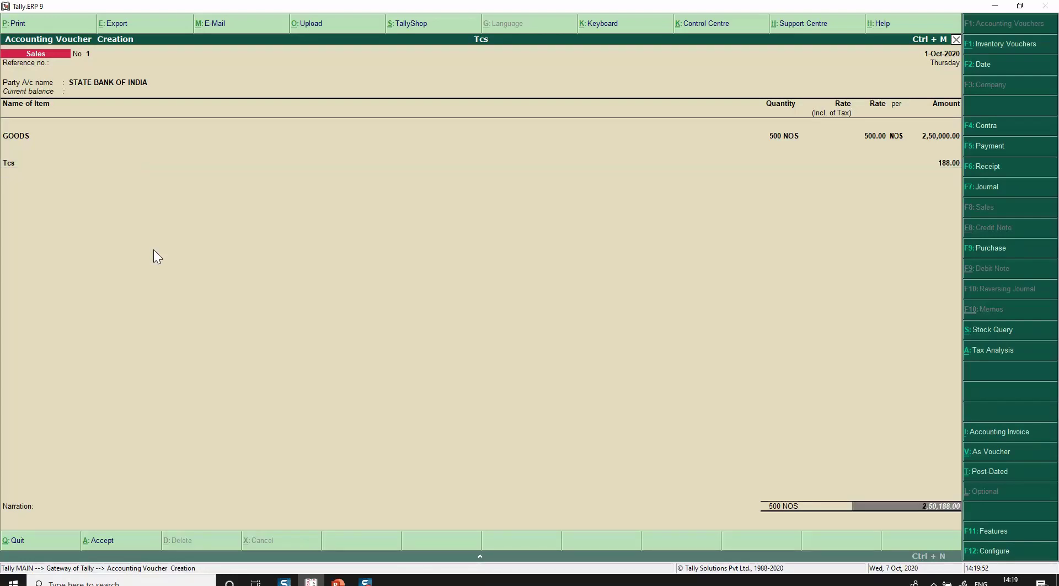